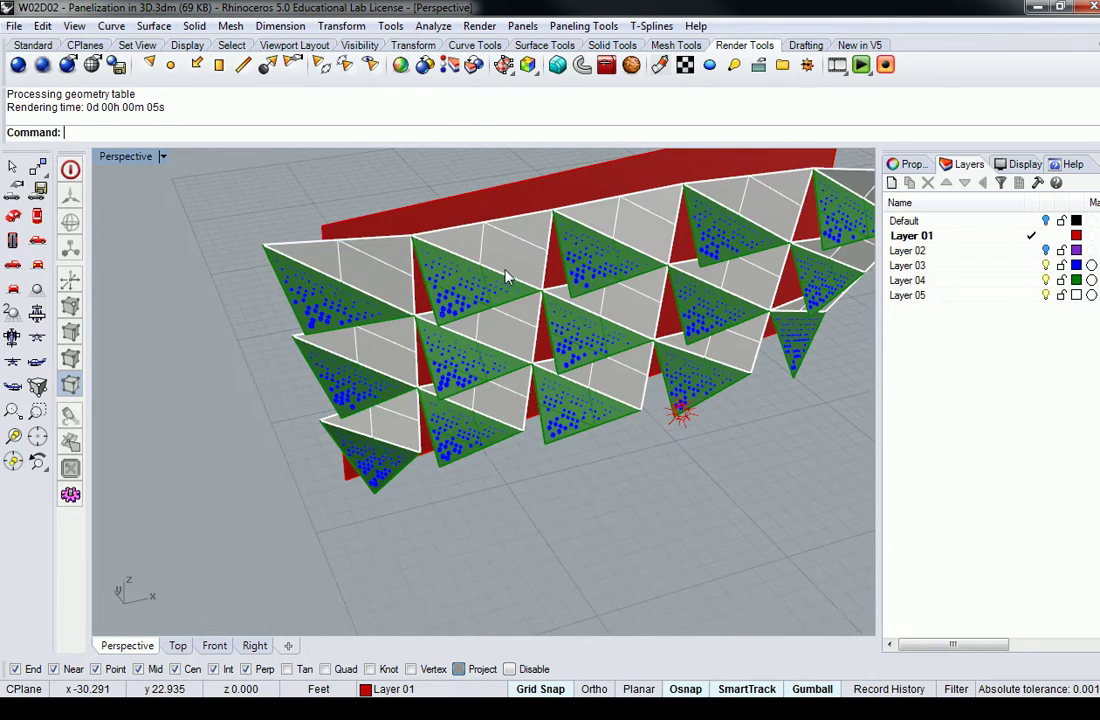
scroll(506, 277, "down", 7)
- Select the three point lights around the panel facade and delete them
right_click_drag(652, 248, 603, 380)
left_click_drag(730, 468, 448, 535)
key("Delete")
right_click_drag(464, 506, 572, 361)
scroll(574, 361, "up", 6)
right_click_drag(697, 372, 650, 343, "shift")
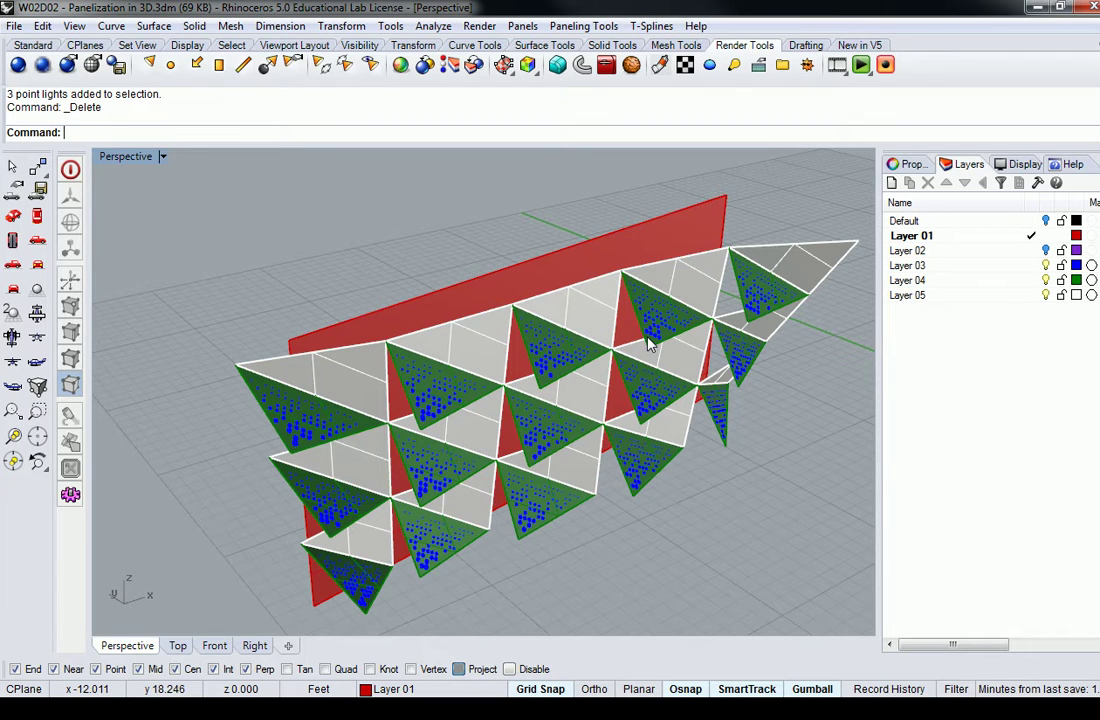
- Select all the baked panel surfaces, the extrusion and the curve, and delete them from the model
left_click(990, 321)
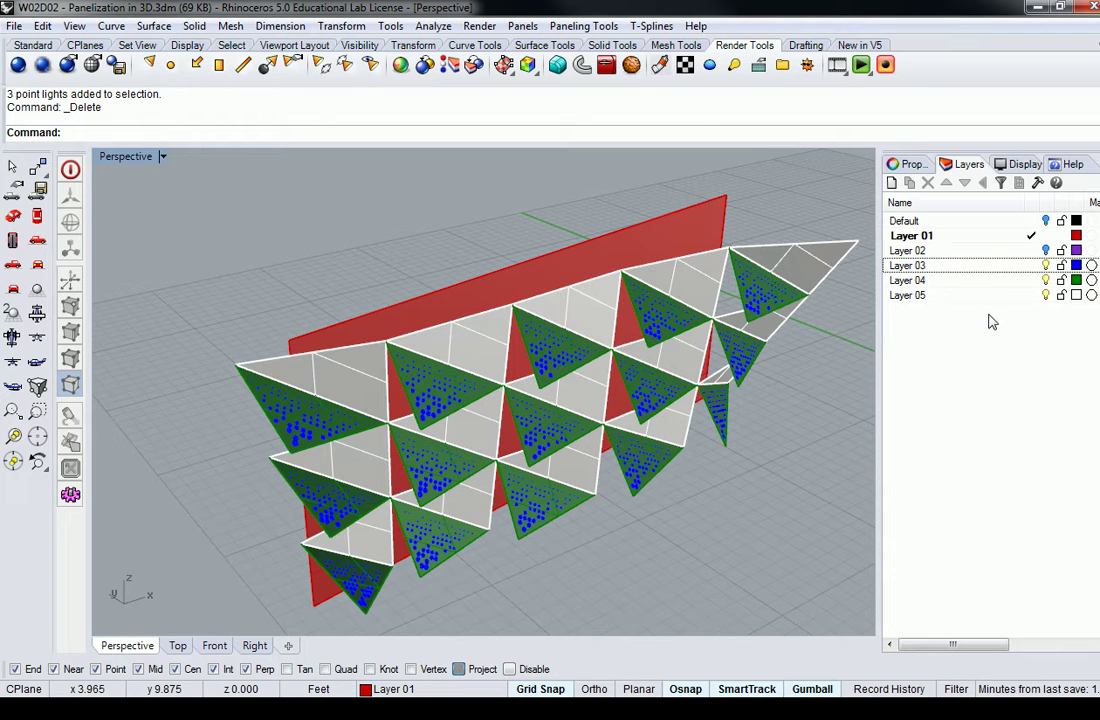
right_click_drag(272, 427, 177, 467)
scroll(250, 387, "up", 6)
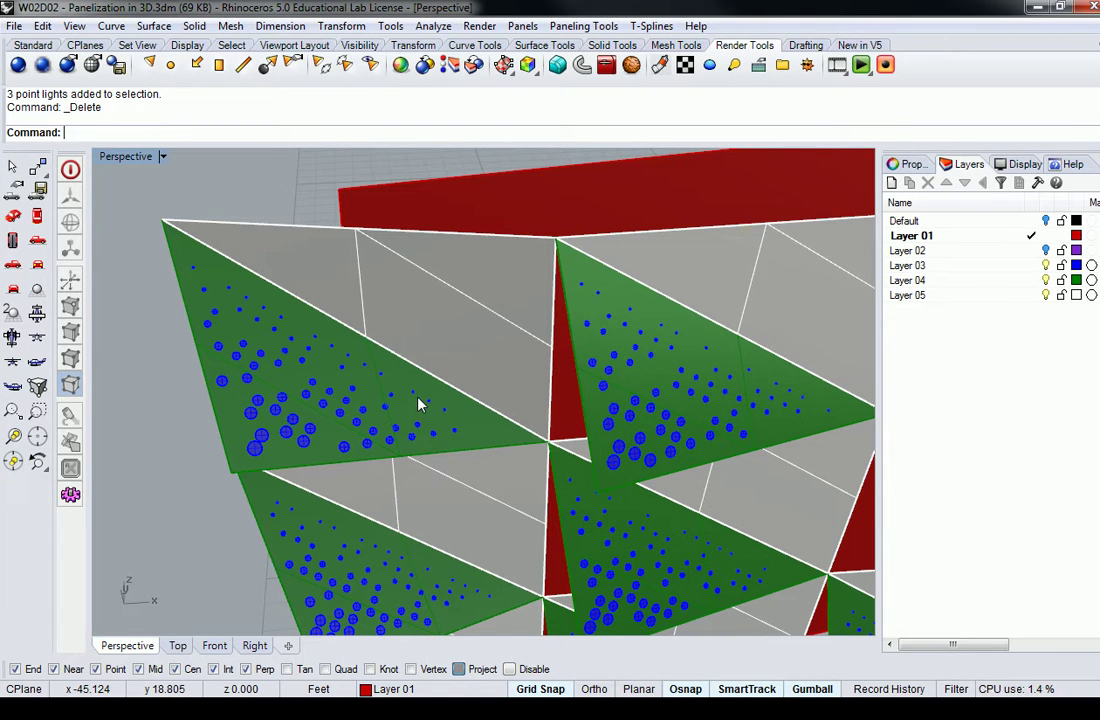
scroll(420, 405, "down", 5)
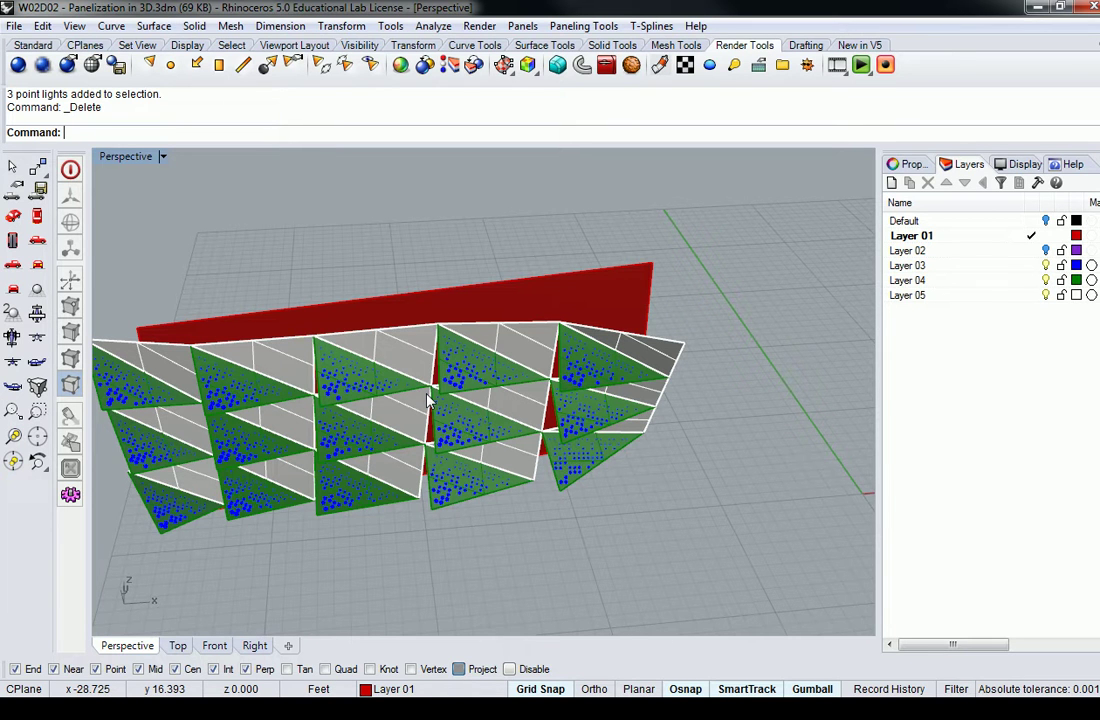
mouse_move(484, 398)
right_mouse_down()
mouse_move(489, 368)
mouse_move(466, 388)
right_mouse_up()
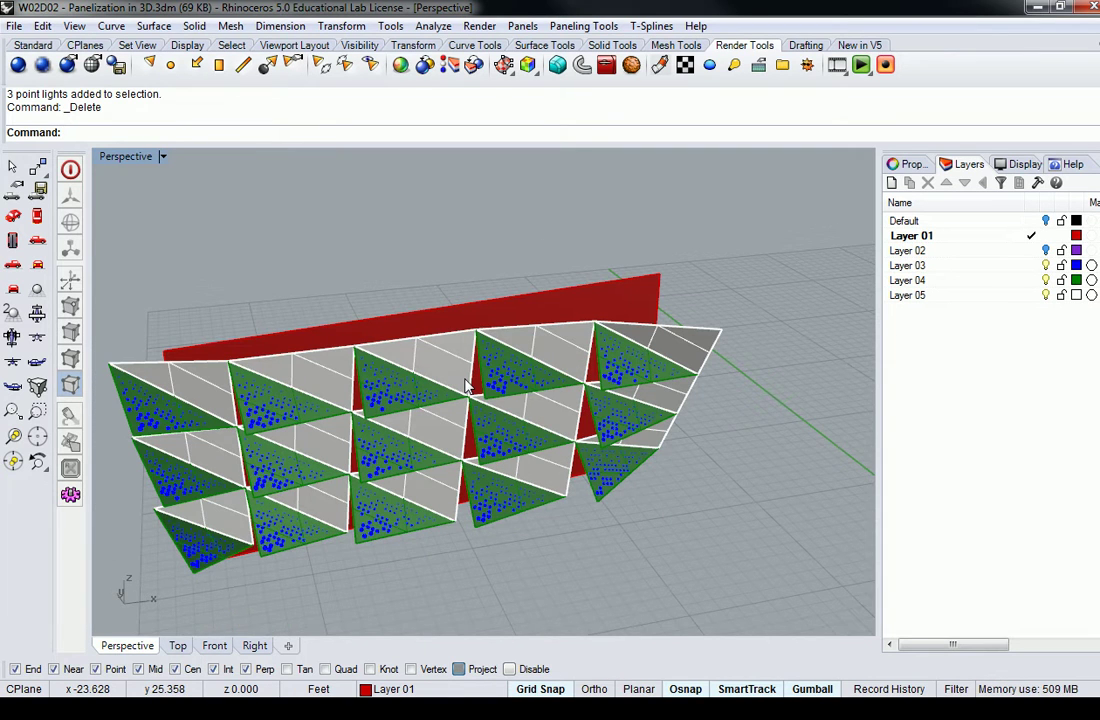
right_click_drag(466, 388, 470, 330)
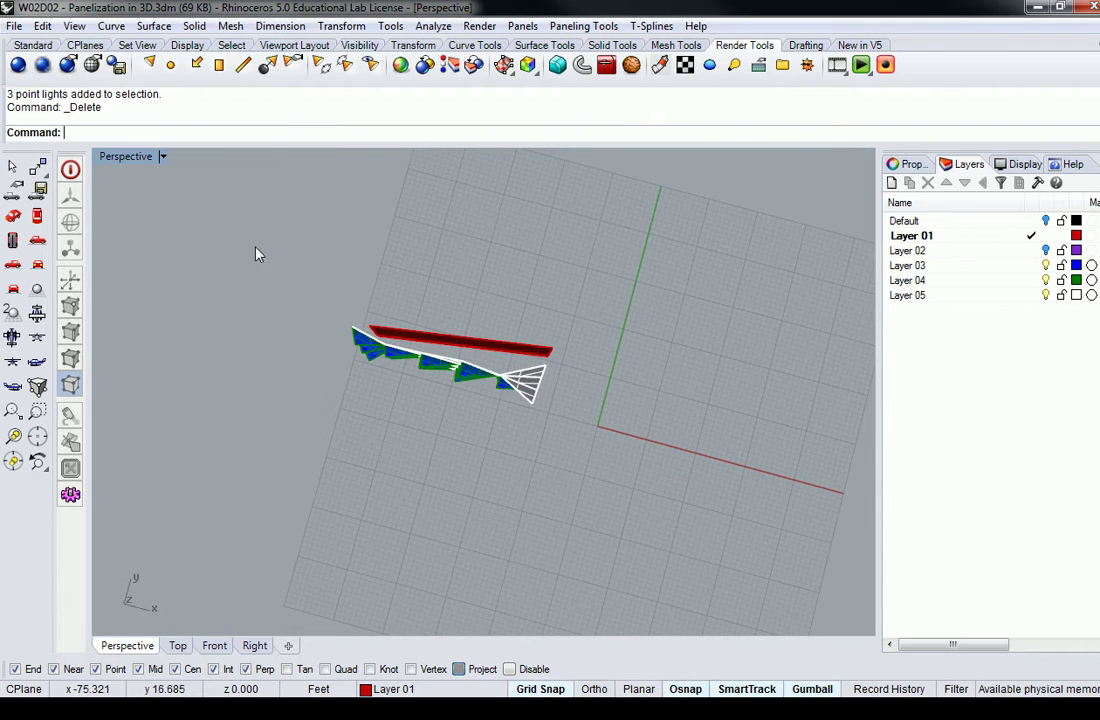
left_click_drag(248, 243, 594, 464)
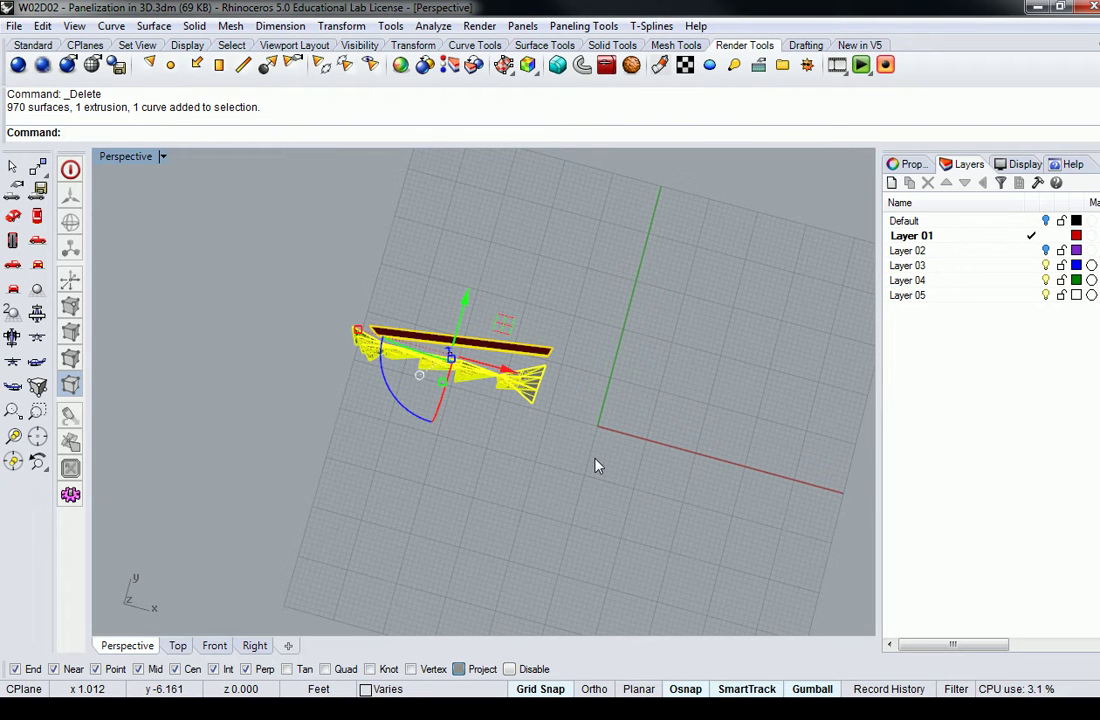
key("Delete")
right_click_drag(595, 465, 580, 420)
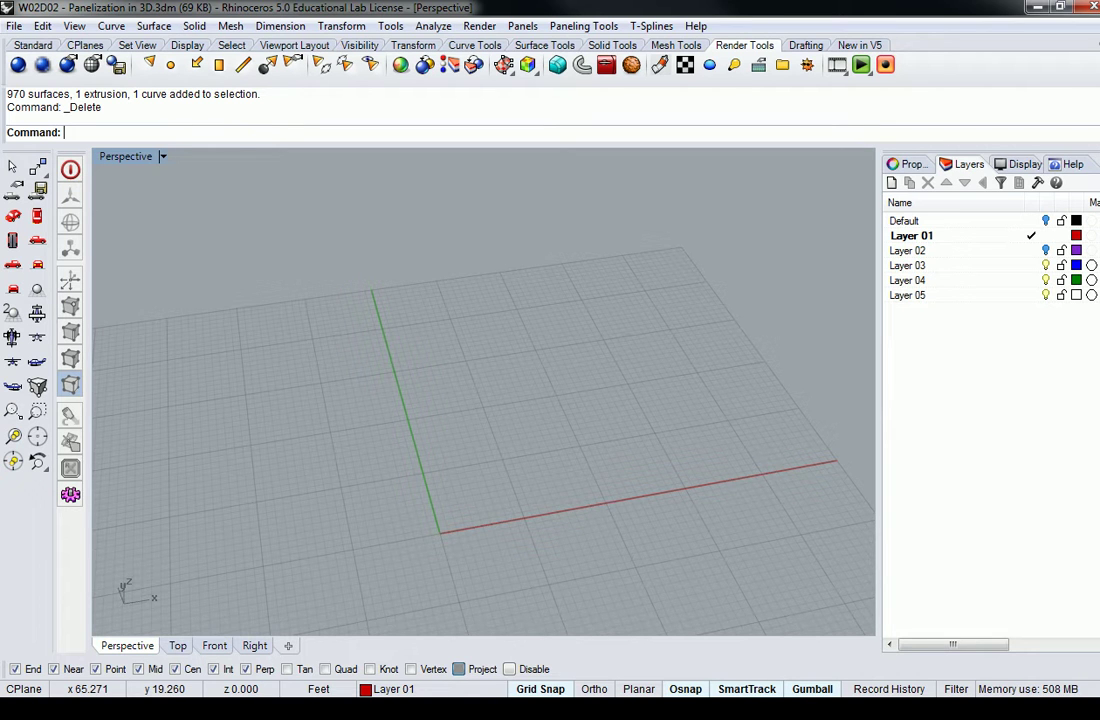
- Switch to Grasshopper and turn on the preview of the Srf parameter fed by the Cull component
key("alt+Tab")
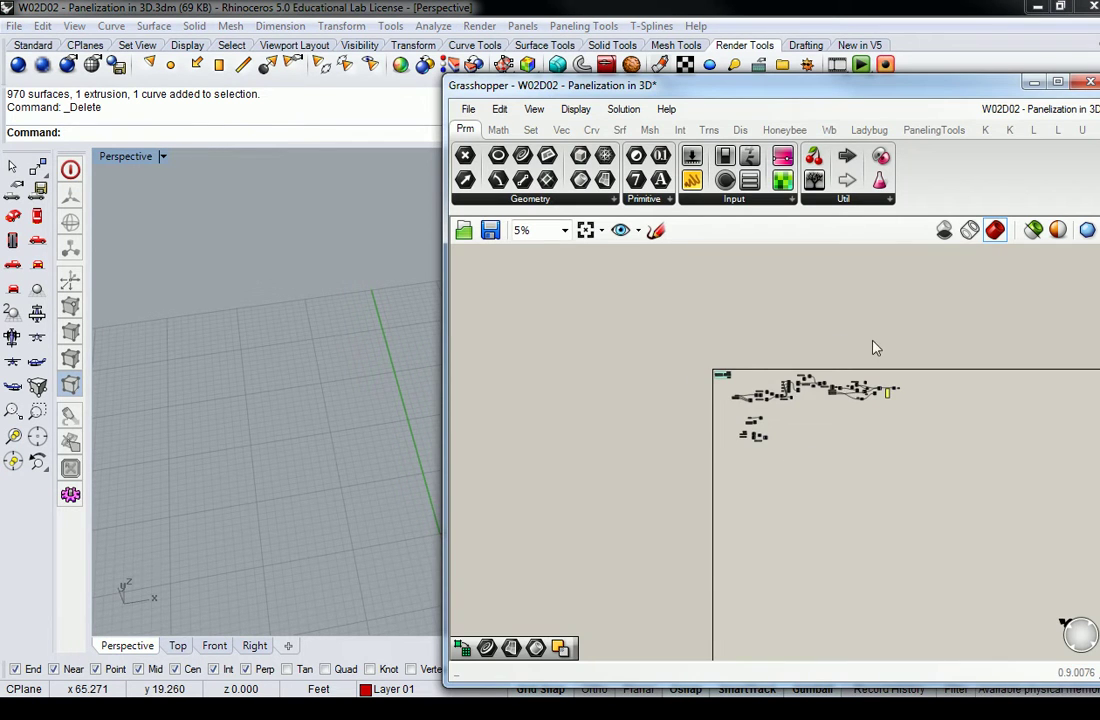
right_click_drag(867, 338, 845, 347)
scroll(880, 405, "up", 10)
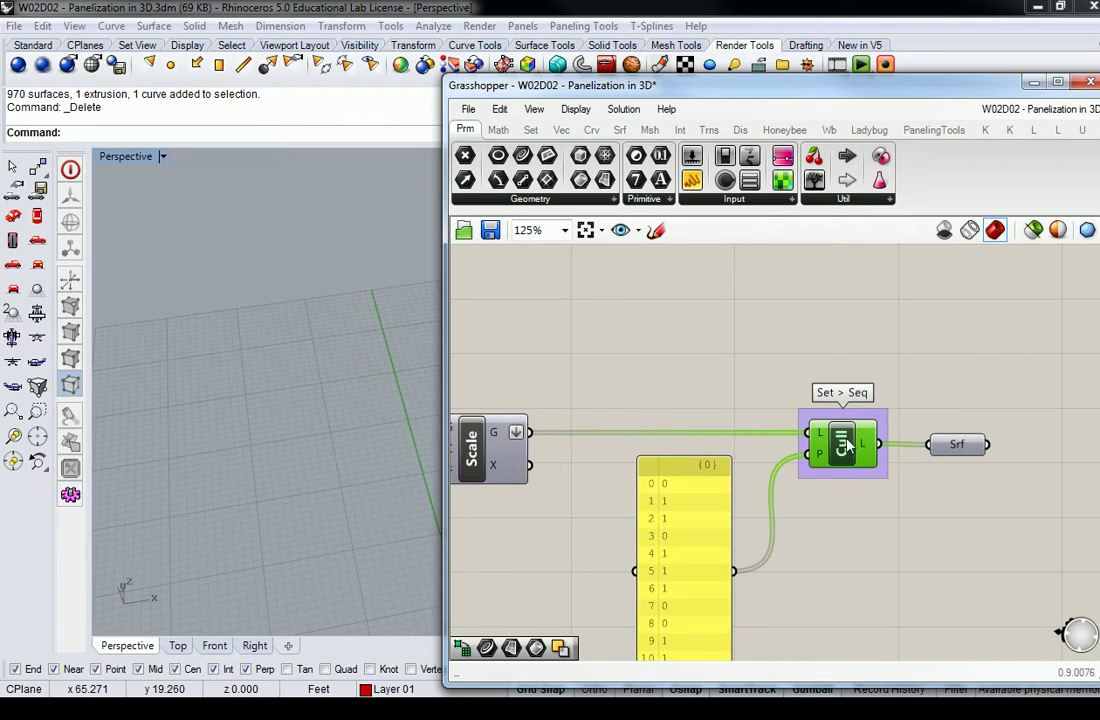
right_click(959, 449)
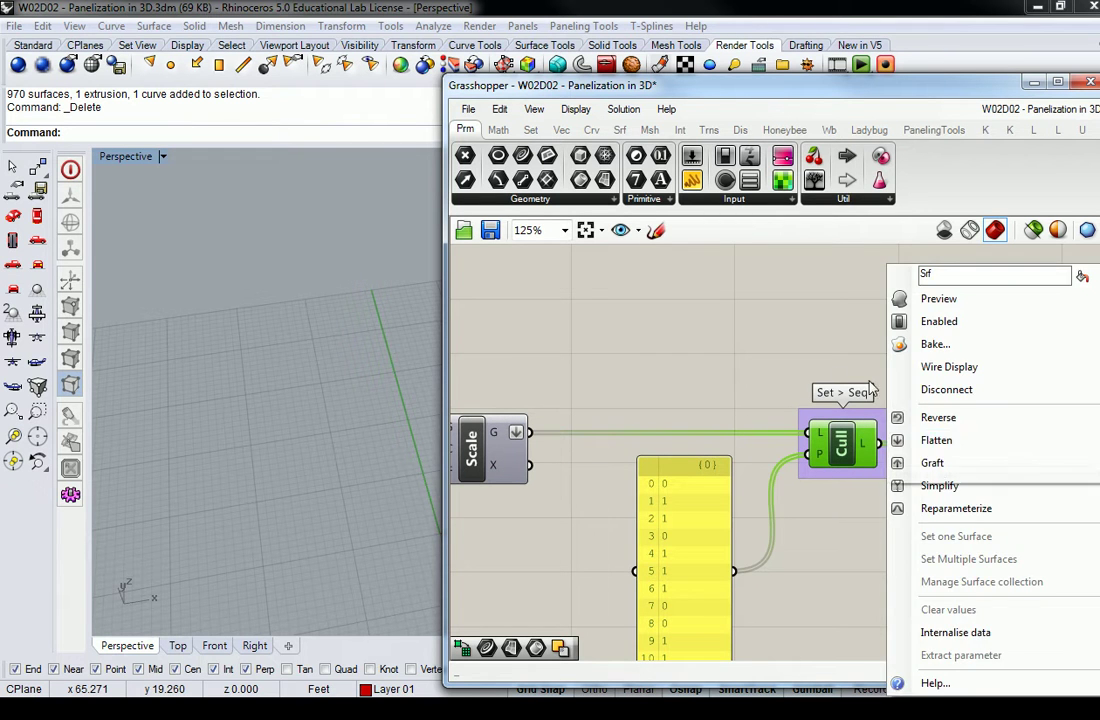
left_click(835, 376)
right_click(943, 442)
left_click(841, 444)
right_click(841, 444)
left_click(889, 478)
left_click(961, 448)
right_click(964, 446)
left_click(938, 302)
right_click_drag(767, 311, 724, 283)
right_click_drag(396, 348, 319, 304, "shift")
left_click(590, 343)
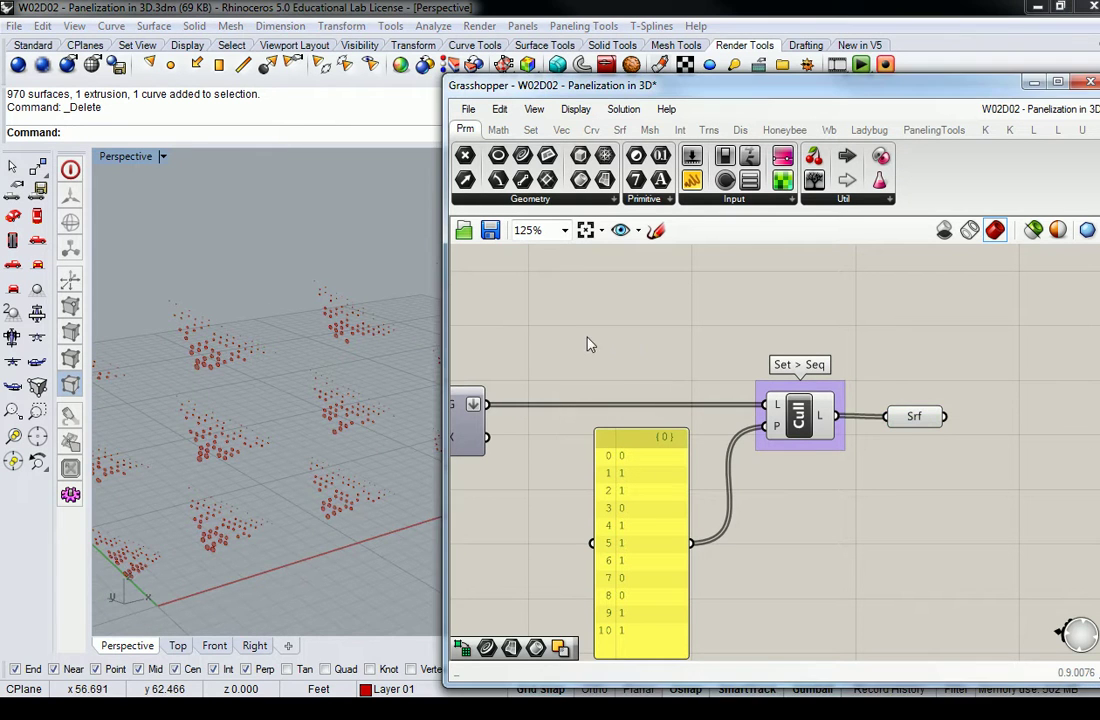
right_click_drag(233, 405, 216, 365)
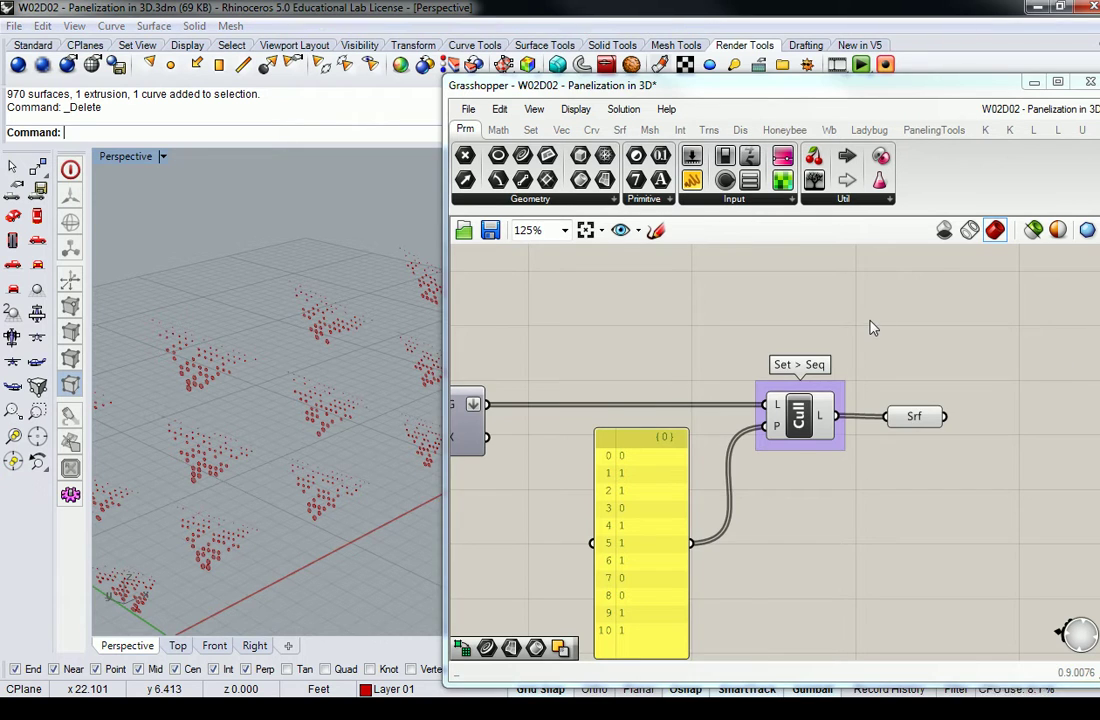
- Turn on the preview of the Srf parameter fed by the Offset component
scroll(870, 321, "down", 5)
right_click_drag(659, 326, 830, 355)
scroll(830, 355, "up", 3)
right_click_drag(567, 373, 804, 375)
right_click_drag(551, 387, 632, 388)
right_click(588, 378)
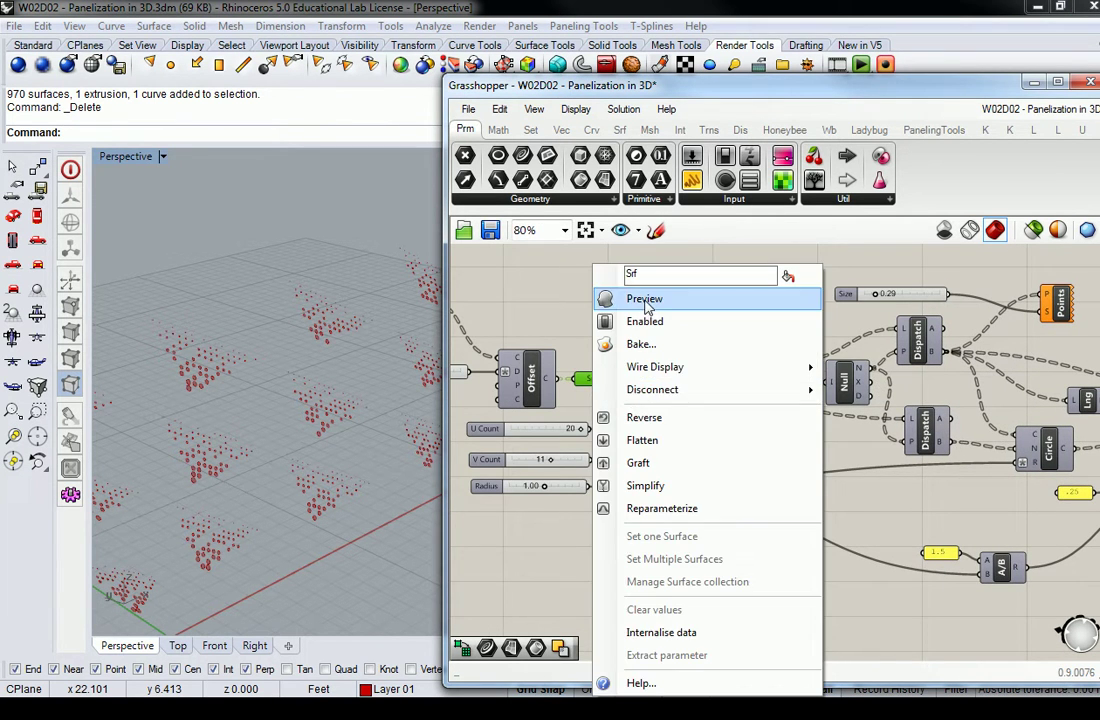
left_click(648, 303)
left_click(673, 308)
- Turn the preview of the Srf parameter between Offset and SDivide back off
scroll(673, 308, "down", 3)
right_click_drag(610, 346, 825, 349)
right_click_drag(288, 371, 240, 392)
scroll(850, 345, "up", 4)
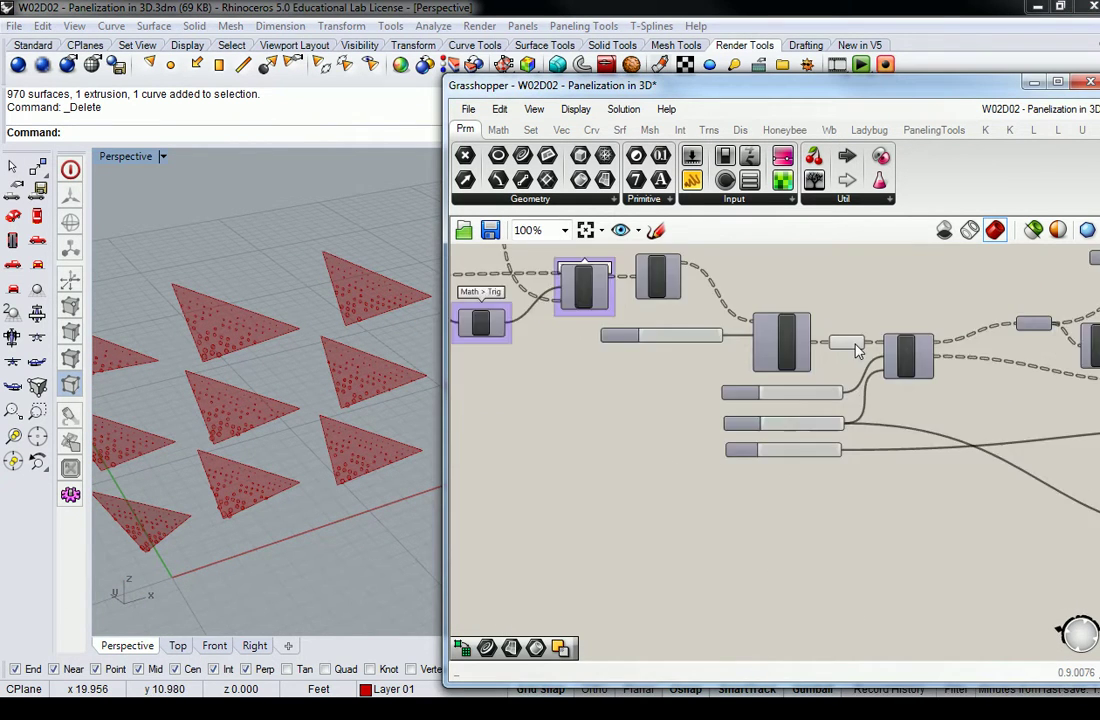
scroll(857, 345, "up", 2)
right_click(842, 341)
left_click(896, 300)
- Turn on the preview of the RotAx component to display the rotated triangular panels, and deselect it
scroll(850, 312, "down", 2)
right_click_drag(822, 316, 947, 433)
left_click(636, 375)
right_click(635, 370)
left_click(675, 410)
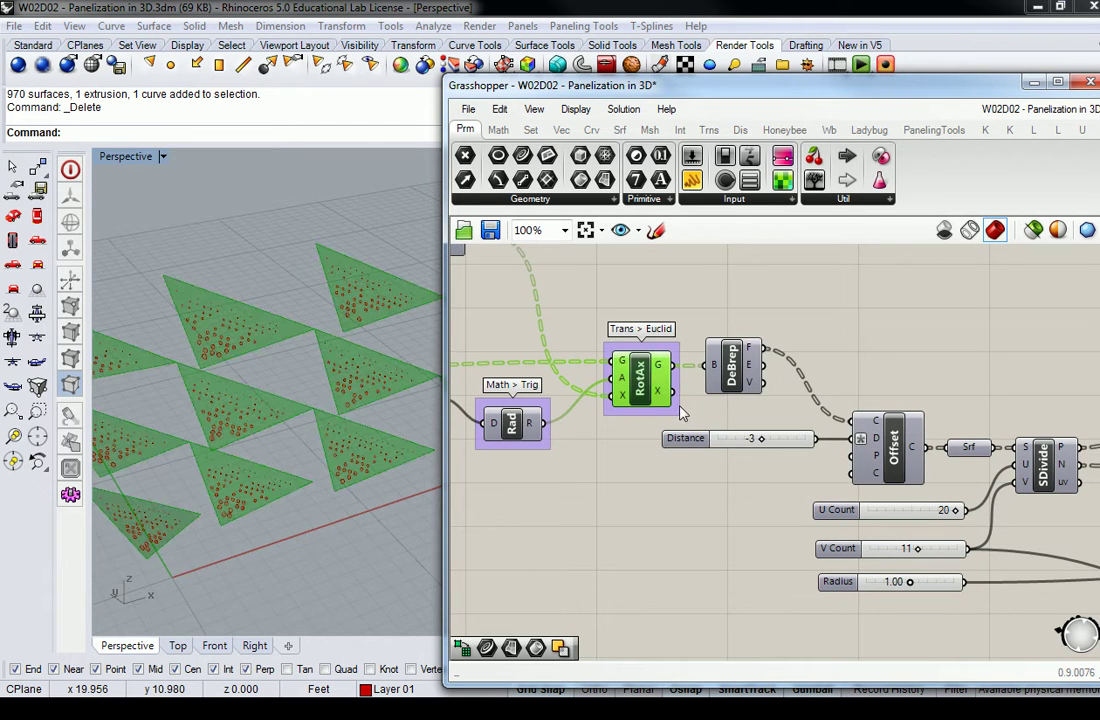
left_click(736, 263)
- Turn on the preview of the lower Srf4Pt component and narrow the Grasshopper window to expose more of the facade
scroll(730, 290, "down", 4)
right_click_drag(584, 269, 832, 319)
scroll(702, 384, "up", 3)
scroll(708, 392, "up", 3)
right_click(808, 470)
left_click(840, 505)
left_click(466, 318)
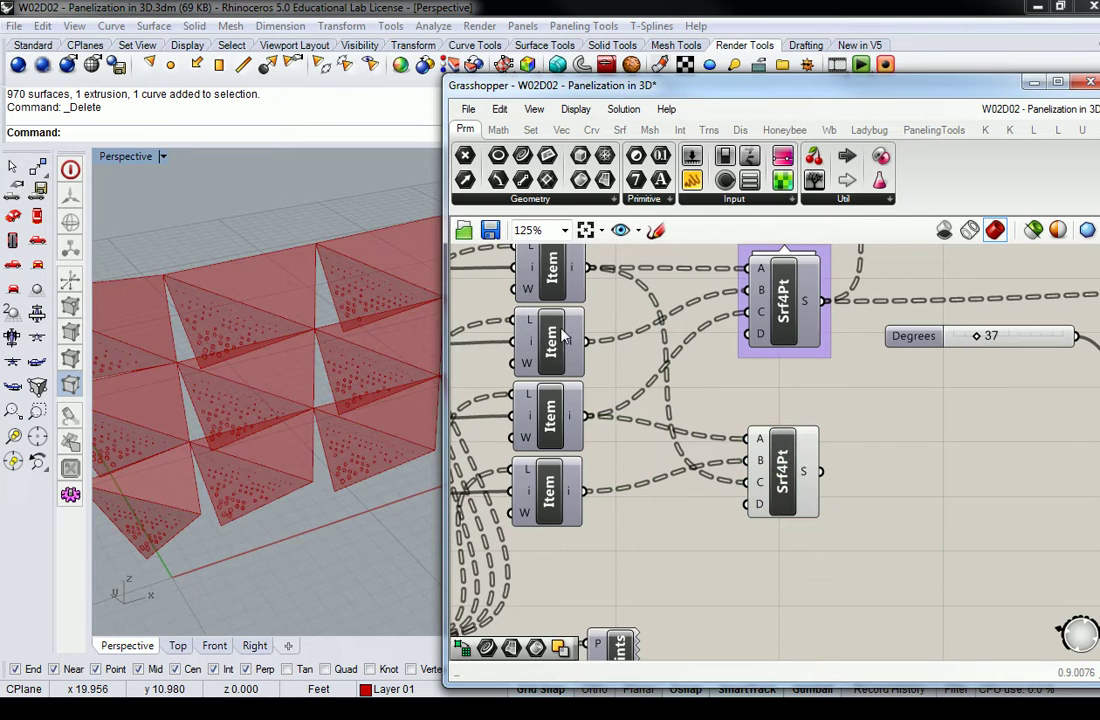
right_click_drag(420, 290, 322, 388)
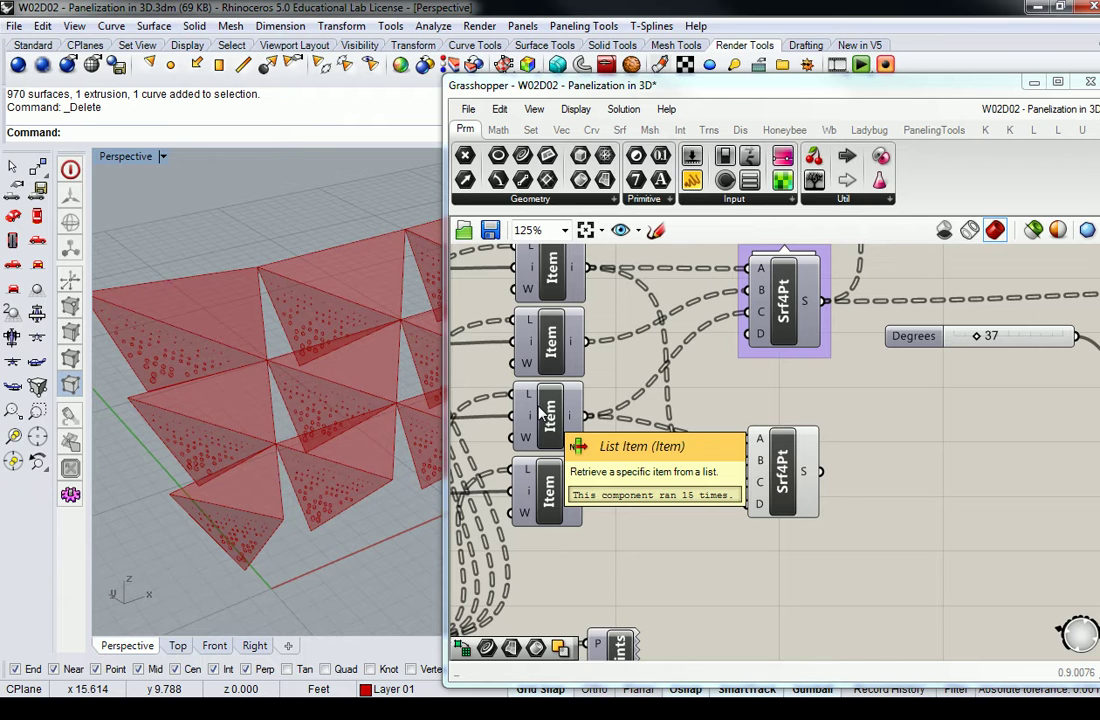
left_click_drag(446, 78, 602, 21)
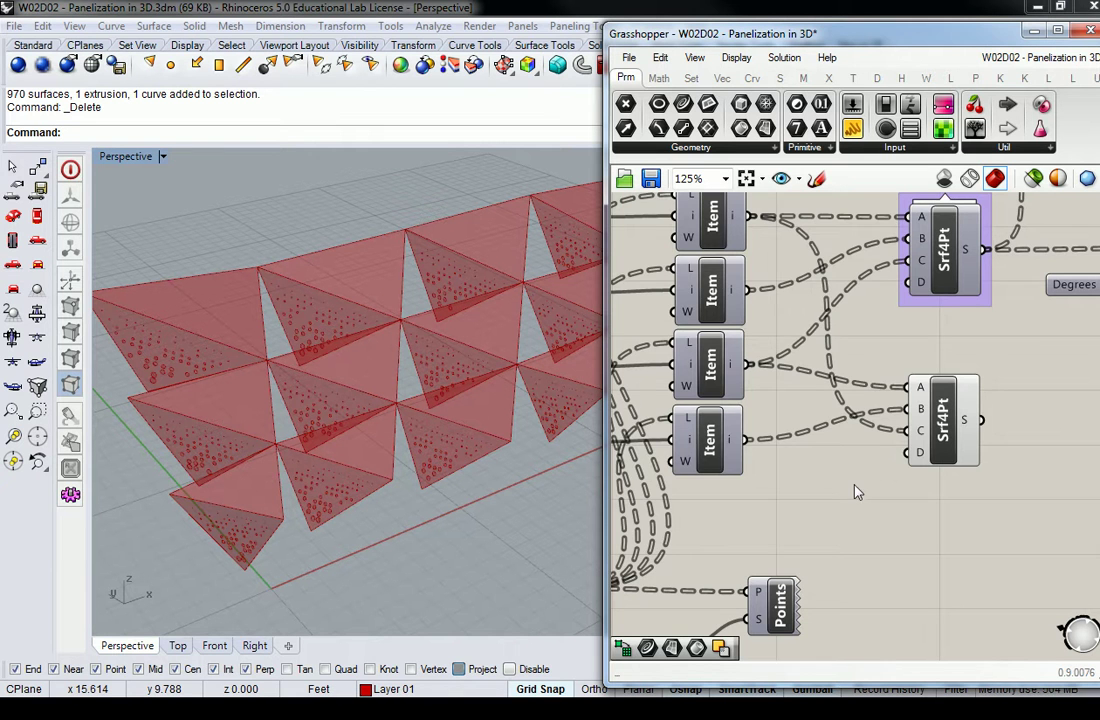
- Examine the definition from the list items to the rotation, including the Rad output and the RotAx geometry and axis inputs
scroll(855, 490, "down", 4)
scroll(860, 495, "up", 3)
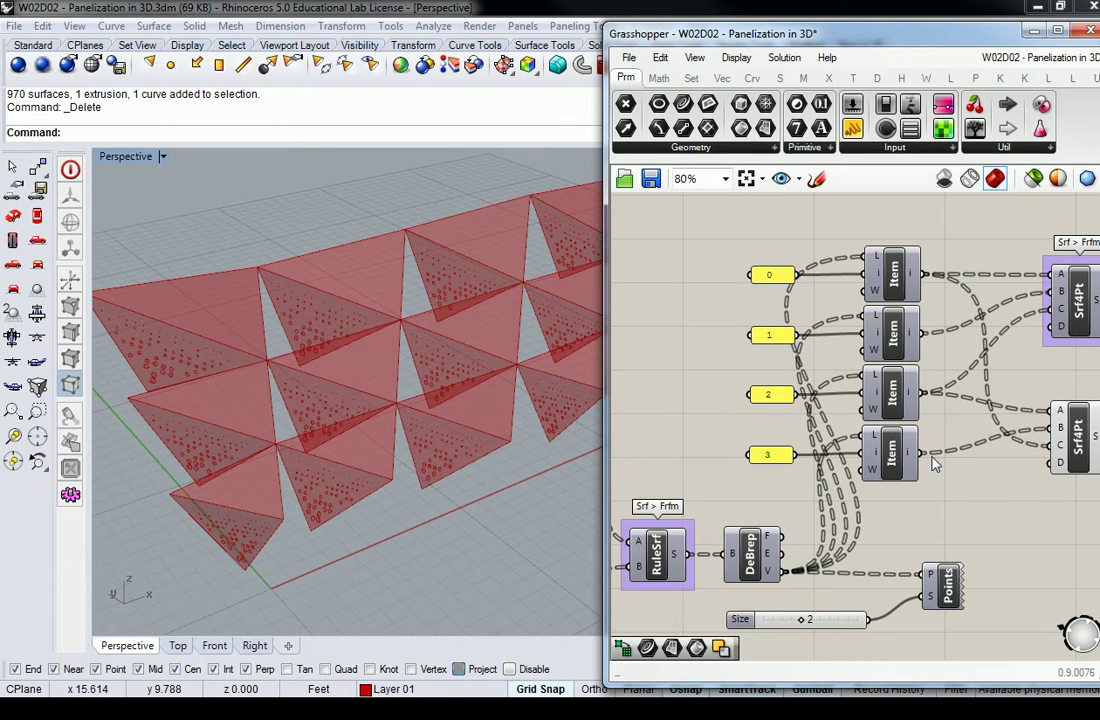
scroll(801, 400, "down", 5)
scroll(798, 412, "up", 6)
right_click_drag(1030, 408, 847, 371)
scroll(847, 371, "down", 3)
right_click_drag(986, 346, 815, 428)
scroll(815, 435, "up", 4)
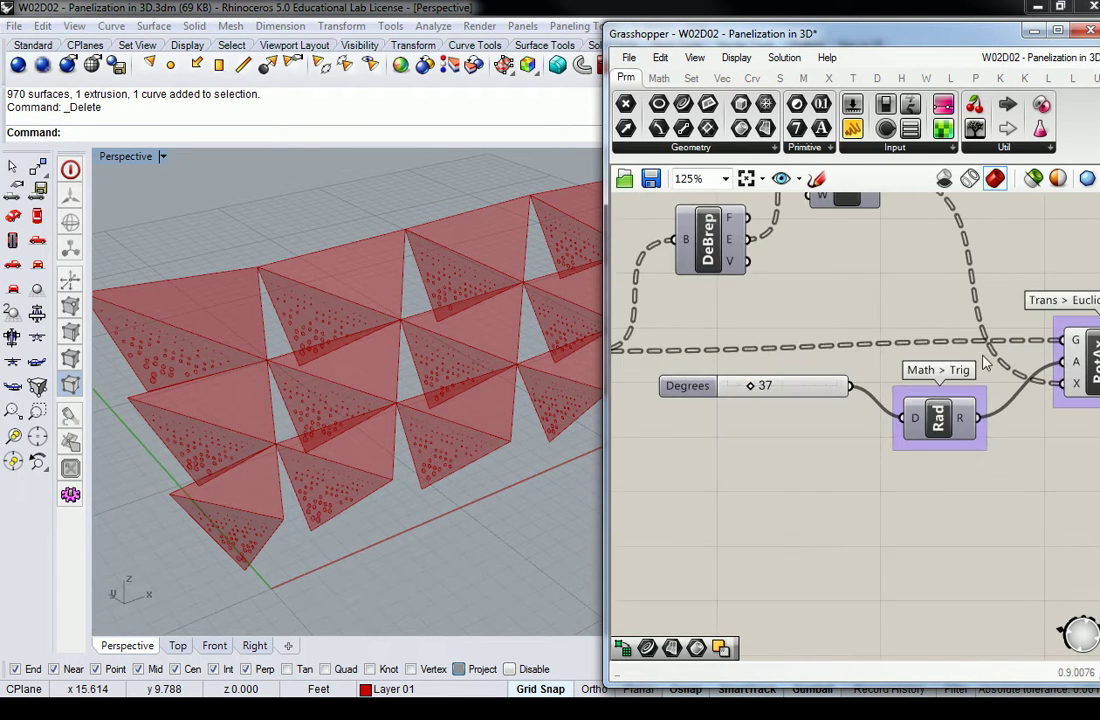
right_click_drag(947, 402, 882, 432)
left_click(881, 432)
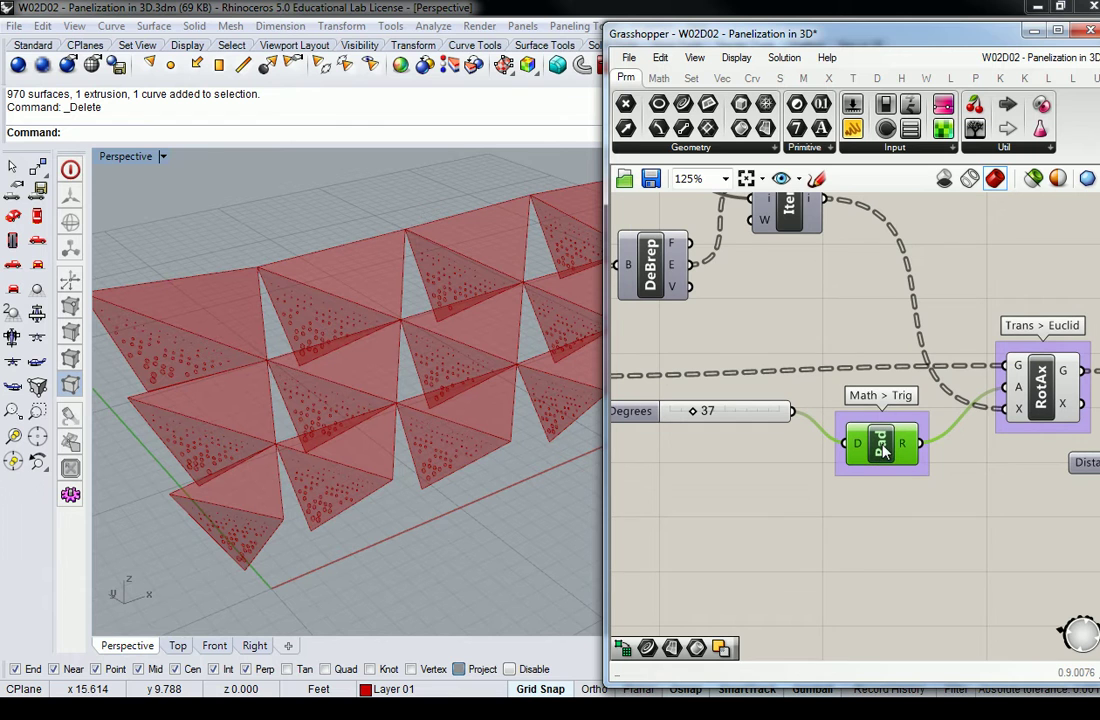
mouse_move(913, 447)
mouse_move(1020, 368)
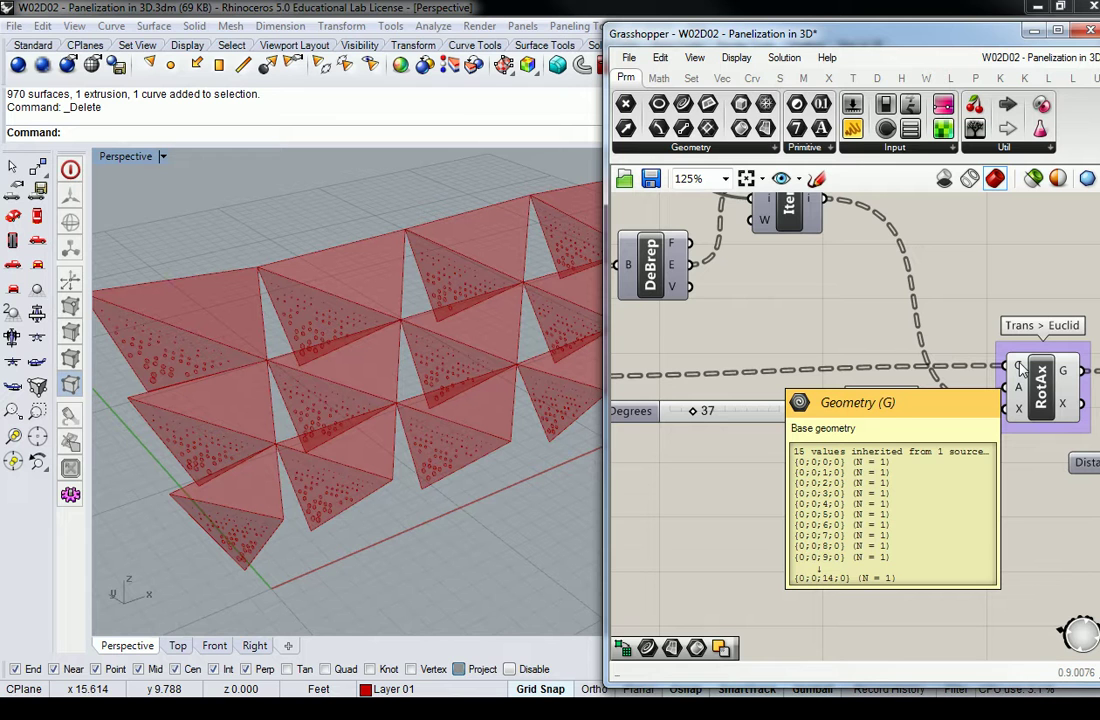
mouse_move(1017, 414)
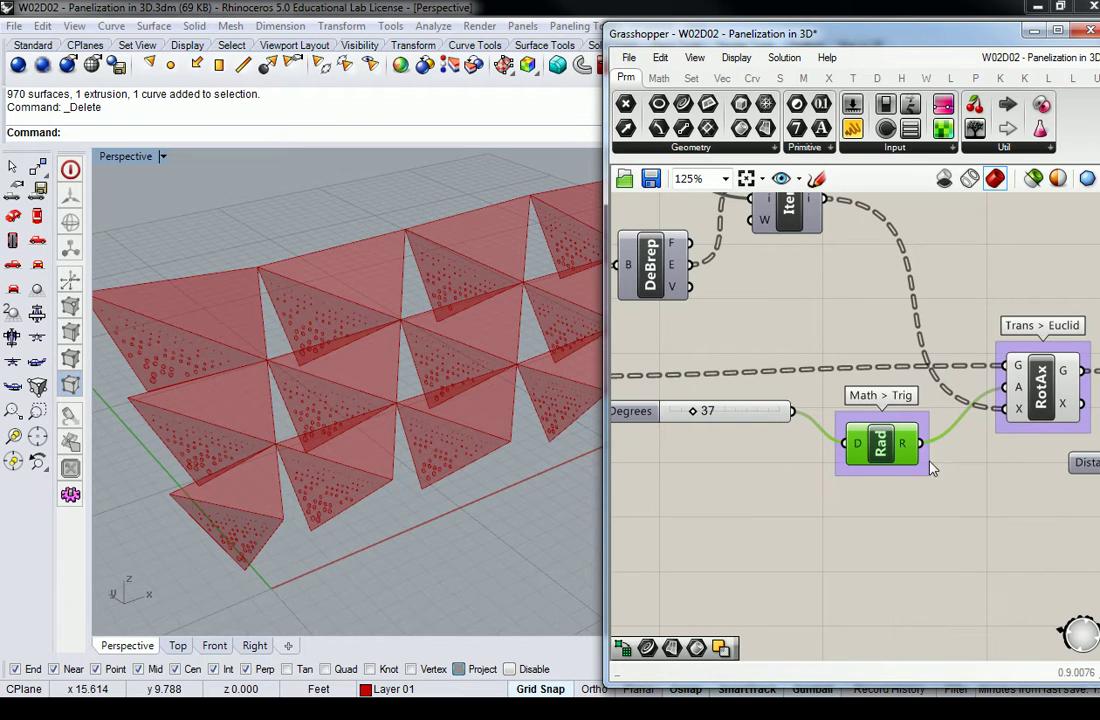
mouse_move(903, 447)
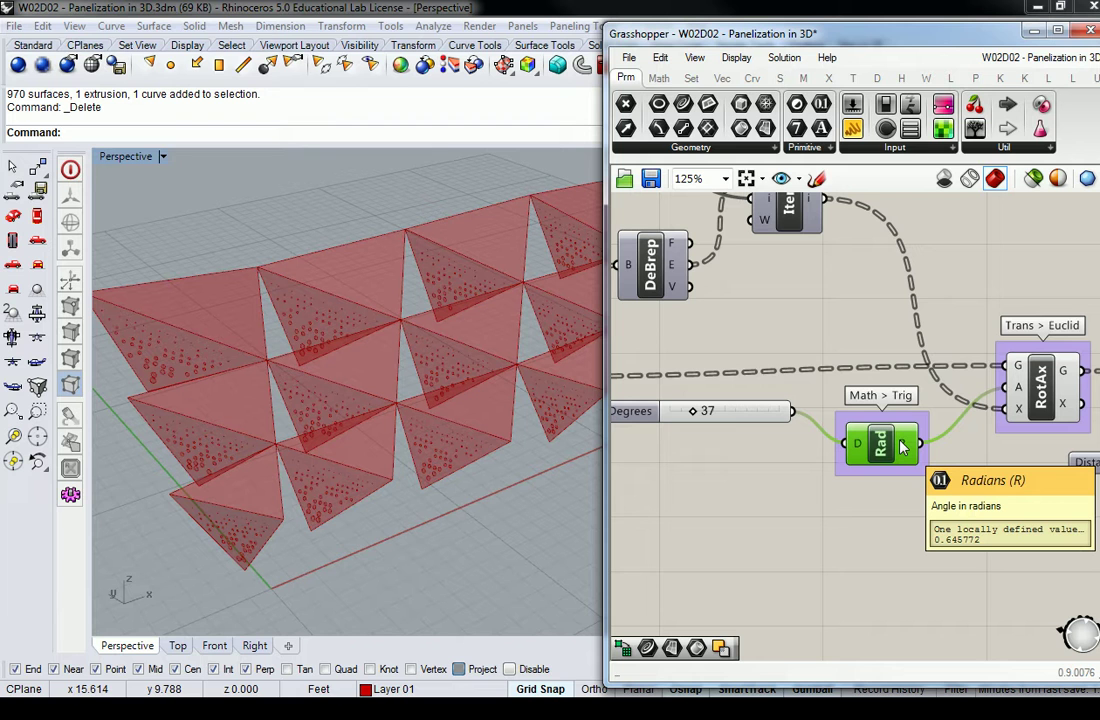
- Add a Series component to the canvas below the Rad component
scroll(863, 455, "down", 3)
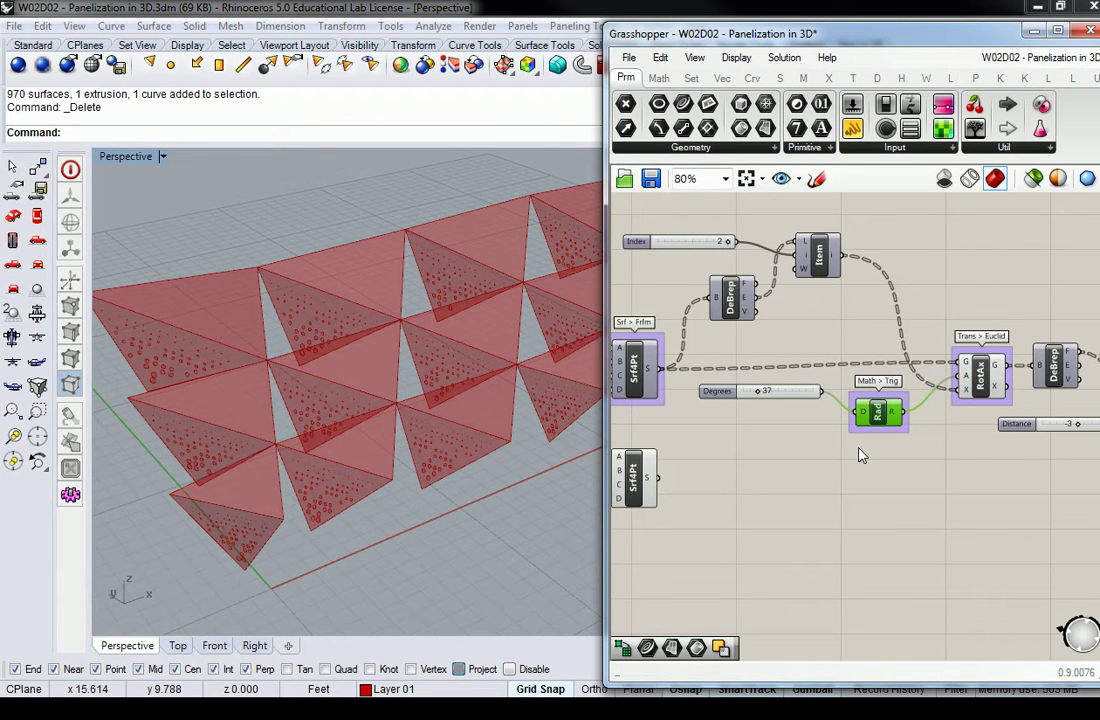
left_click(701, 78)
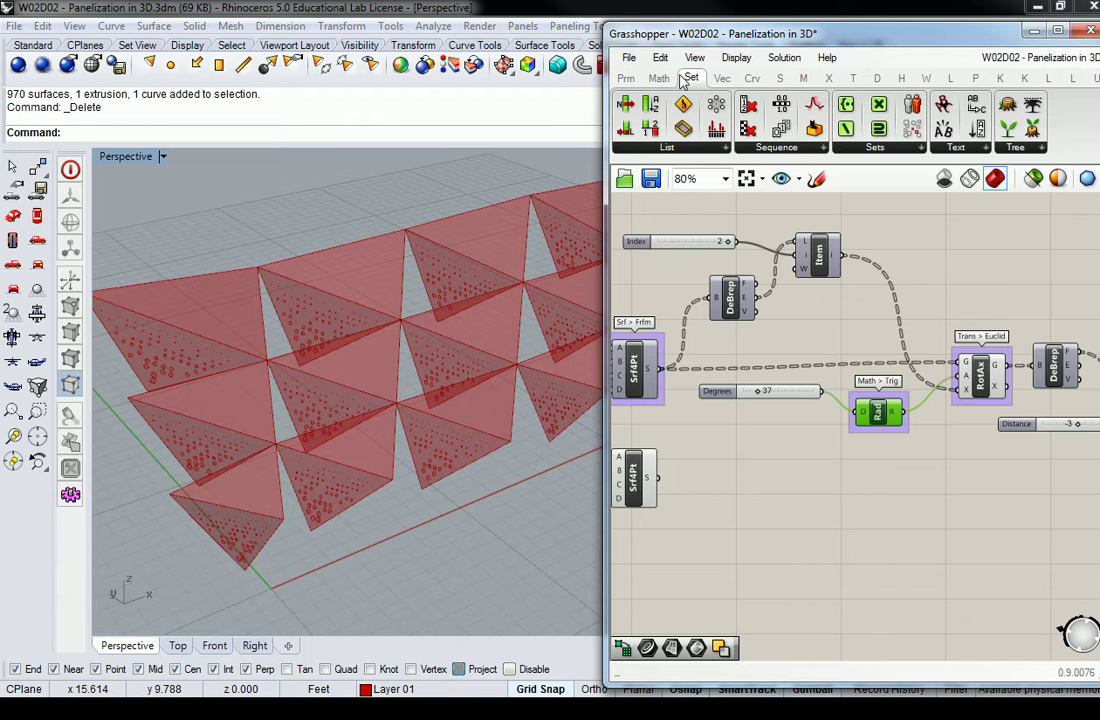
left_click(776, 147)
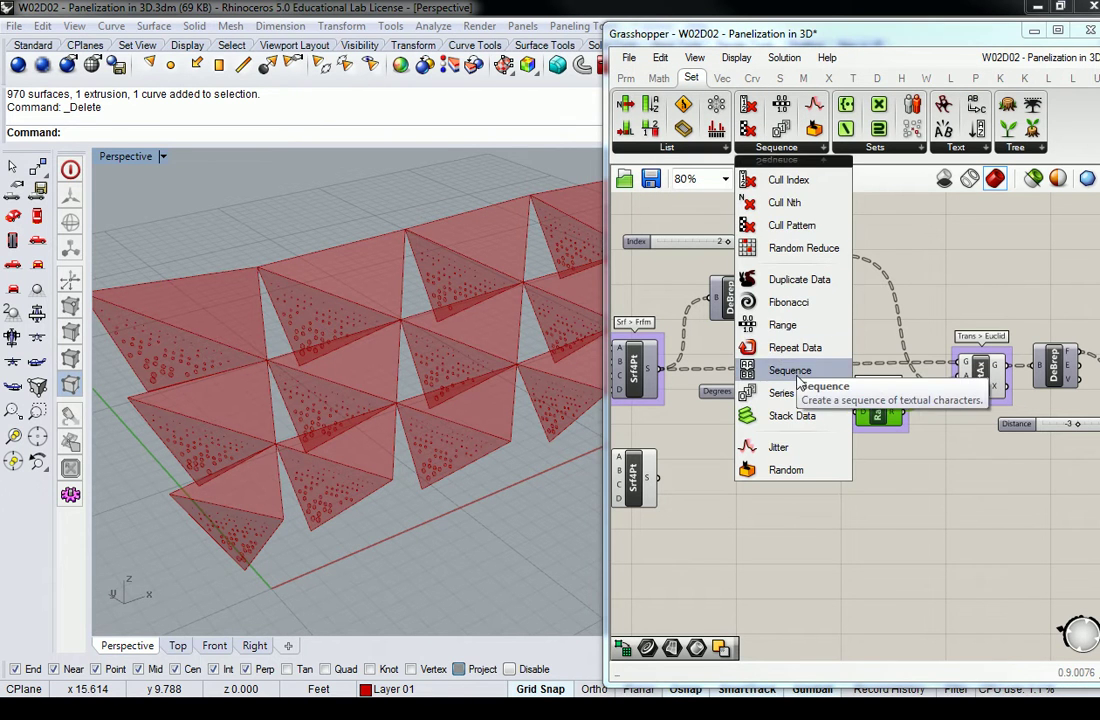
left_click_drag(778, 392, 885, 487)
left_click(853, 473)
scroll(863, 470, "up", 2)
mouse_move(872, 463)
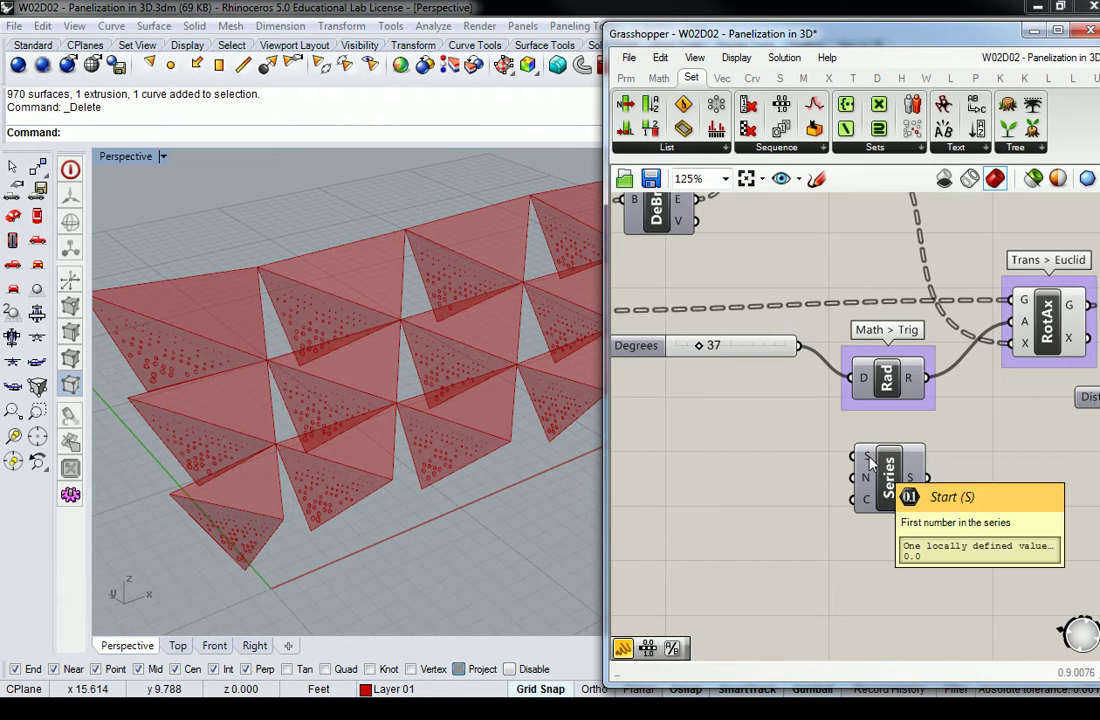
- Add a panel beside the Series component, shrink it and set its content to 0
left_click(627, 79)
left_click(851, 125)
left_click(774, 478)
left_click_drag(859, 529, 747, 437)
double_click(716, 432)
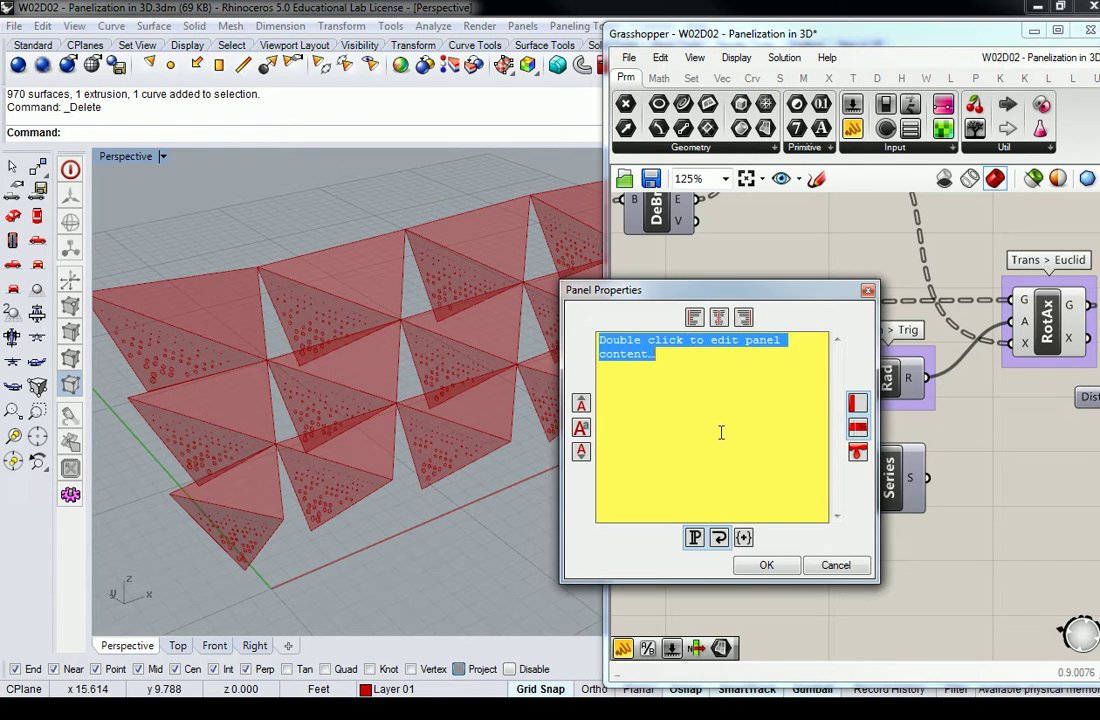
type("0")
left_click(787, 567)
- Move the 0 panel down level with the Series inputs and shift the Series component slightly farther from it
right_click_drag(775, 473, 853, 465)
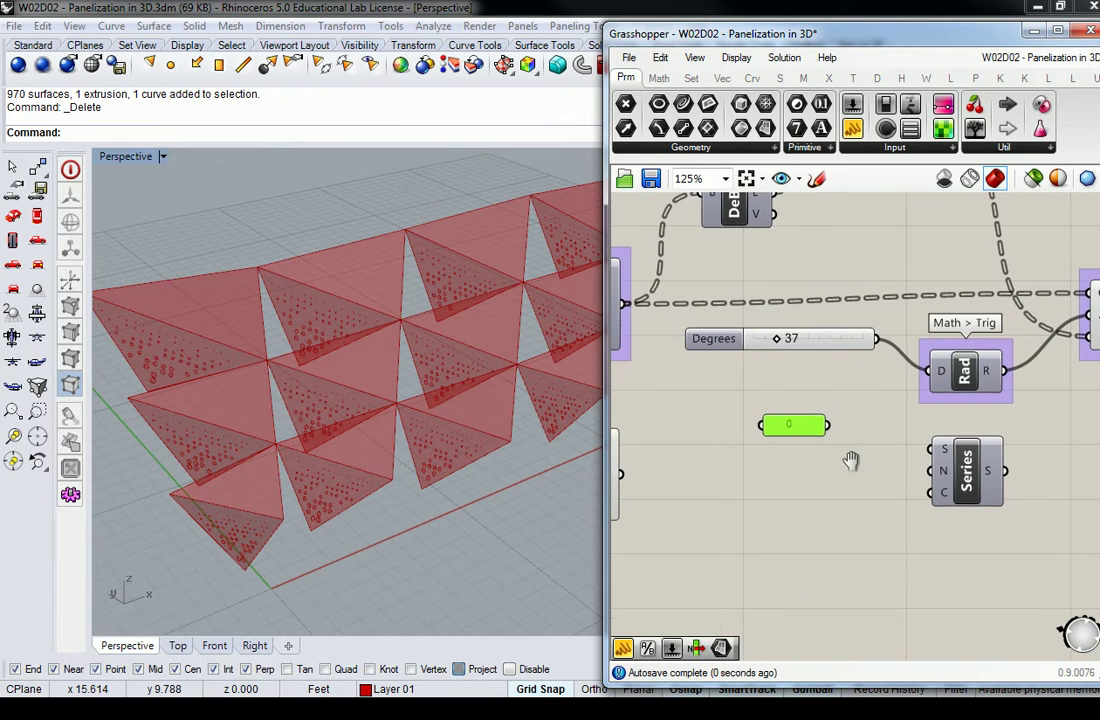
left_click_drag(807, 433, 806, 452)
left_click_drag(949, 471, 962, 471)
mouse_move(956, 475)
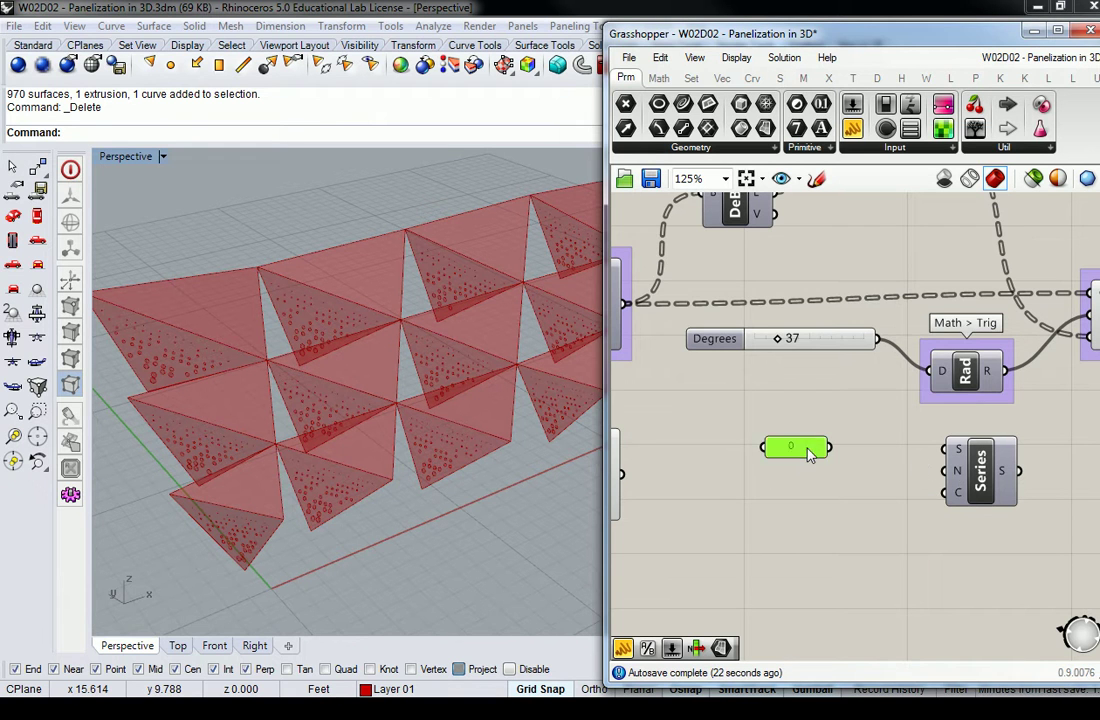
- Change the content of the panel beside the Series component to 5
double_click(775, 447)
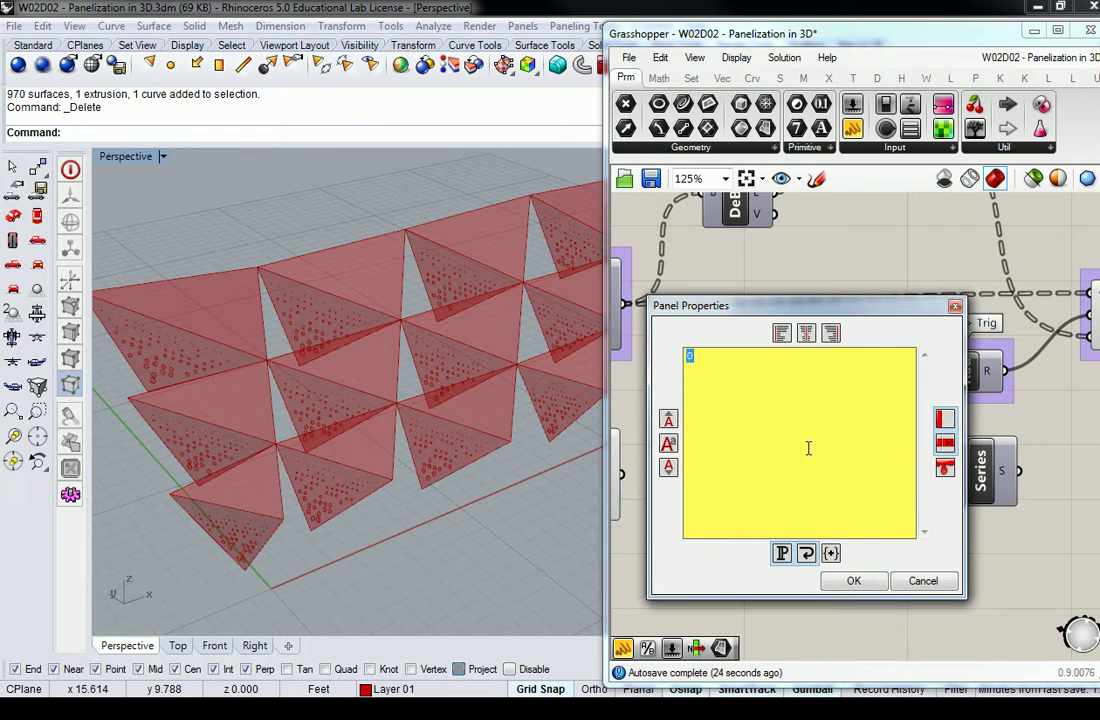
type("5")
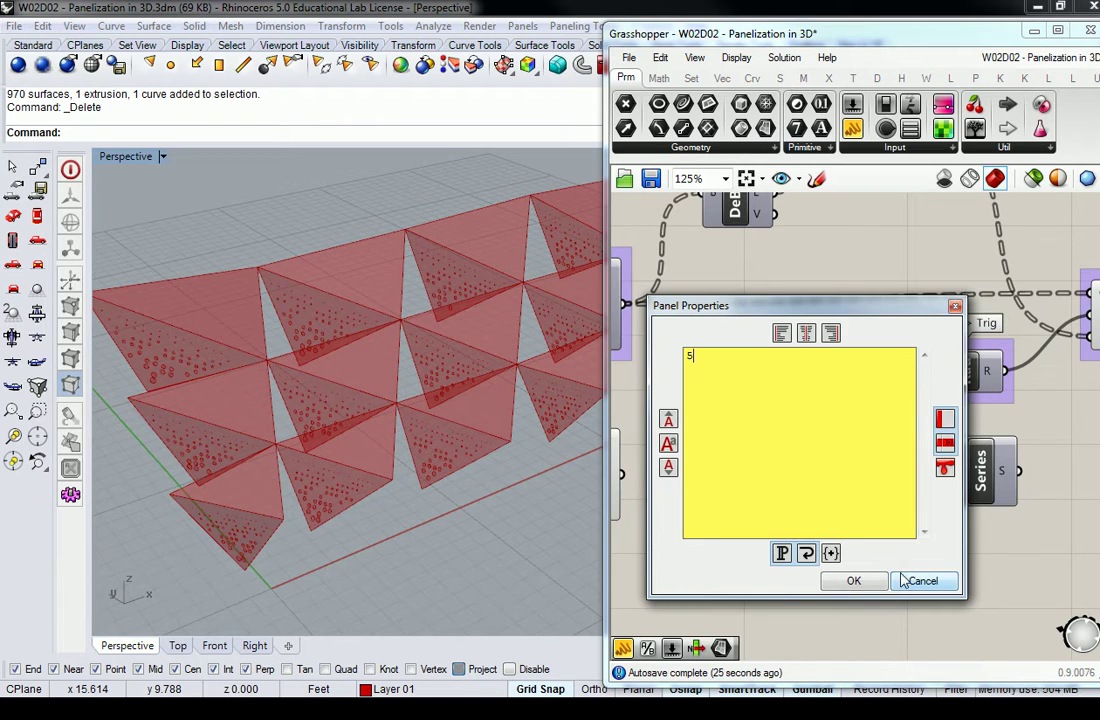
left_click(853, 581)
mouse_move(786, 463)
left_mouse_down()
mouse_move(798, 473)
mouse_move(788, 468)
left_mouse_up()
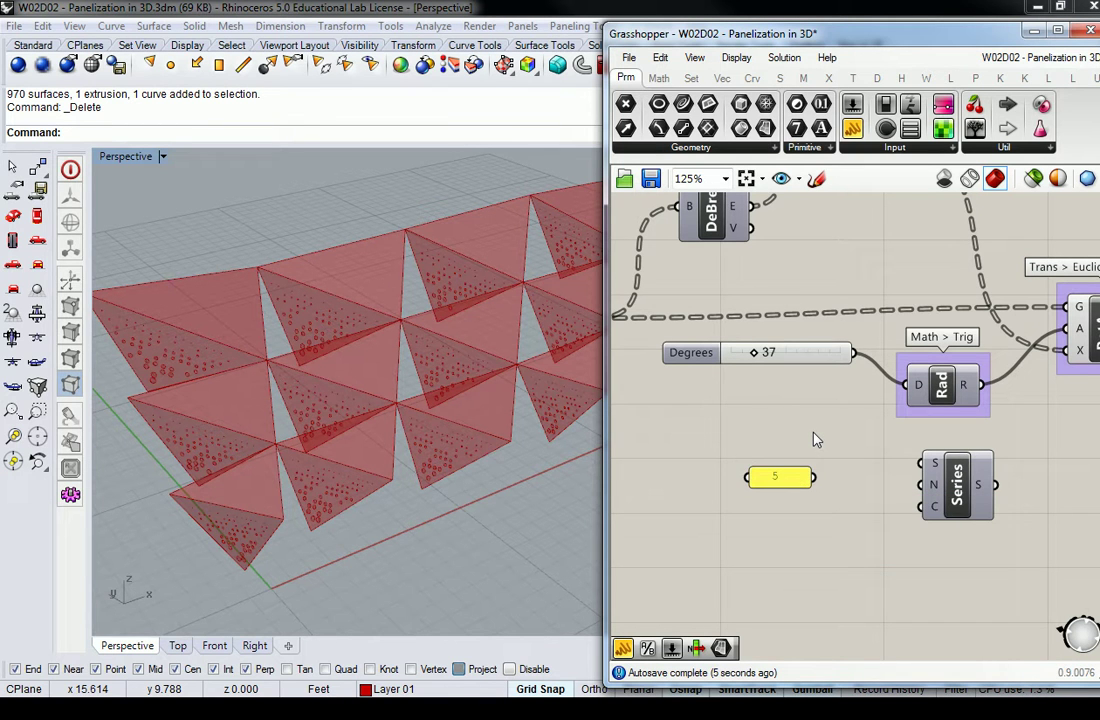
- Paste the copied 0 panel and line it up directly above the 5 panel beside the Series component
left_click(814, 440)
key("ctrl+v")
left_click_drag(787, 457, 800, 510)
double_click(790, 508)
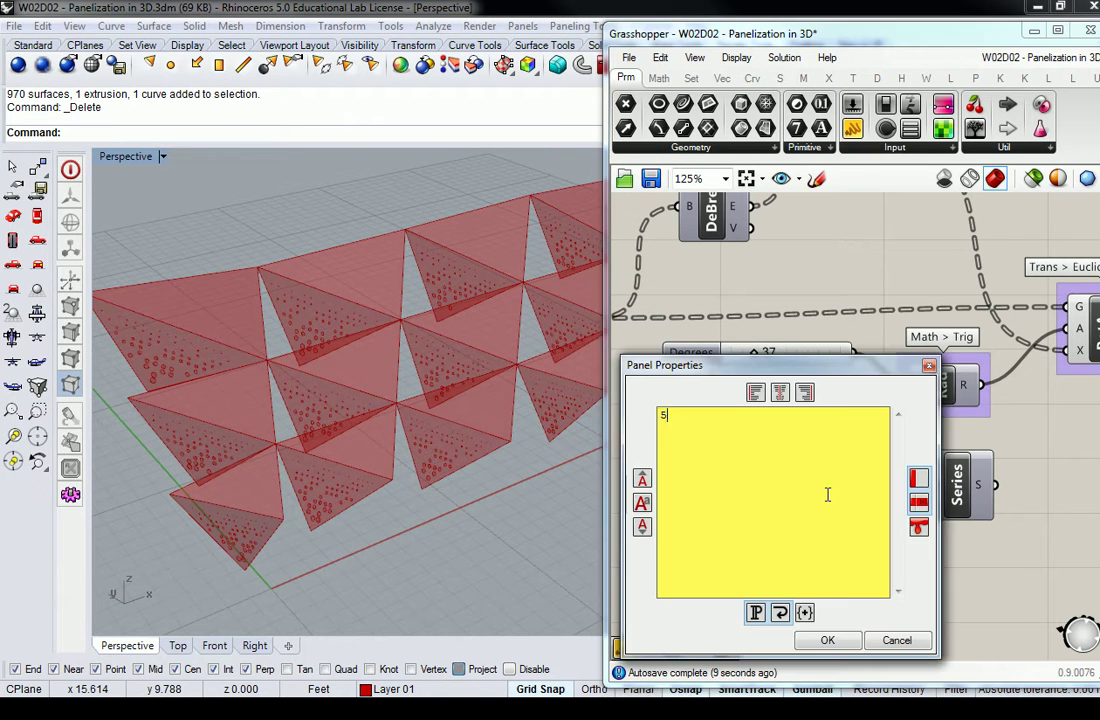
left_click(827, 640)
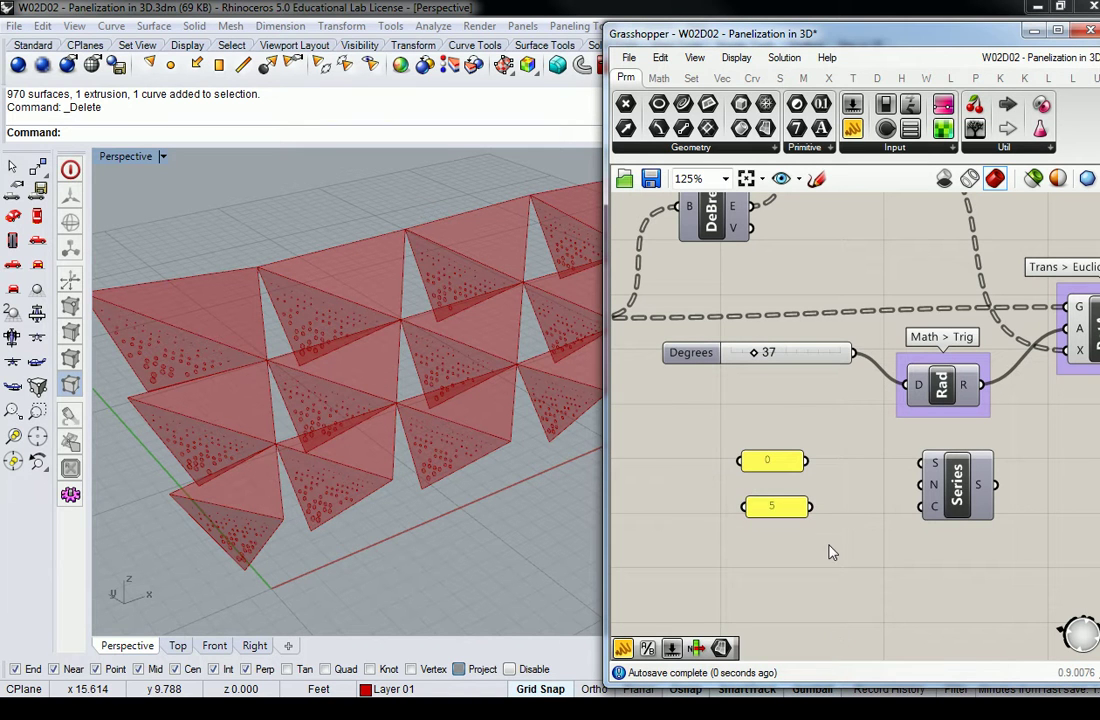
left_click_drag(798, 514, 790, 511)
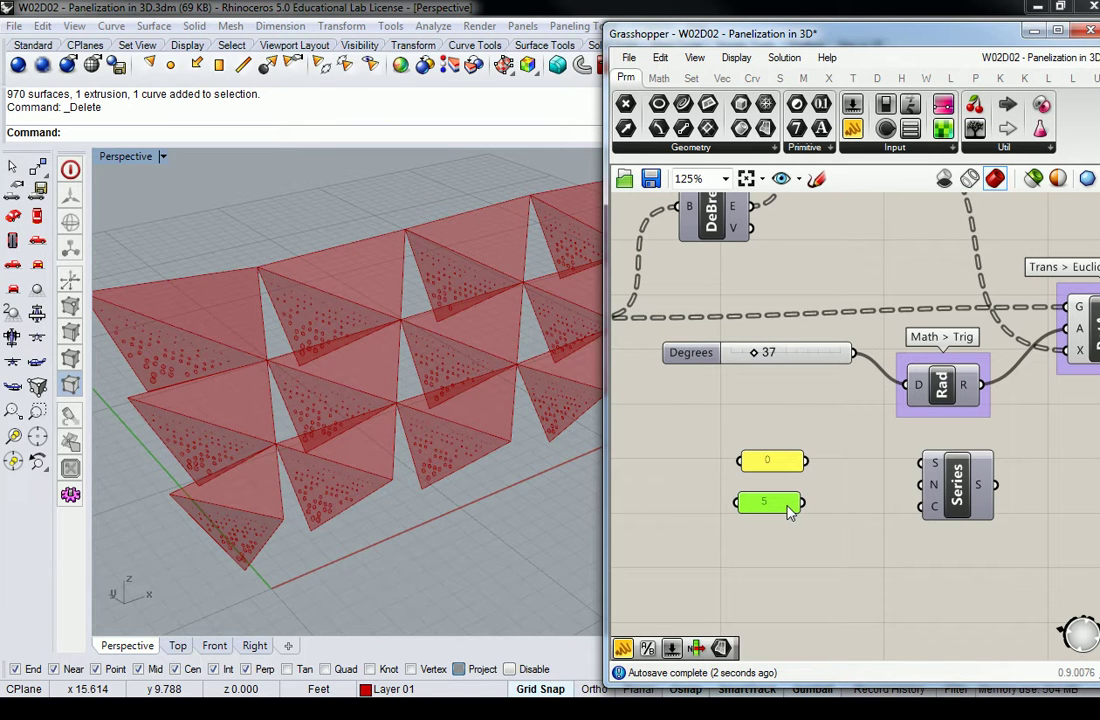
left_click(818, 501)
left_click(785, 462)
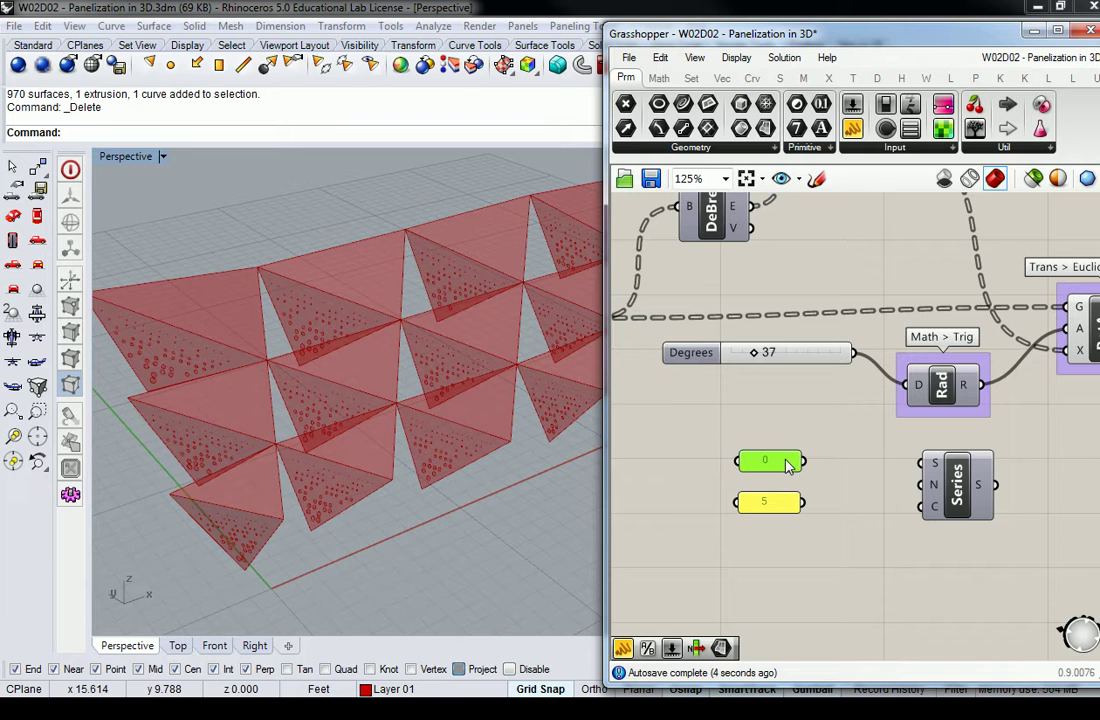
left_click(820, 473)
- Wire the 0 panel to the Series start input S and the 5 panel to its step input N
left_click_drag(804, 462, 921, 463)
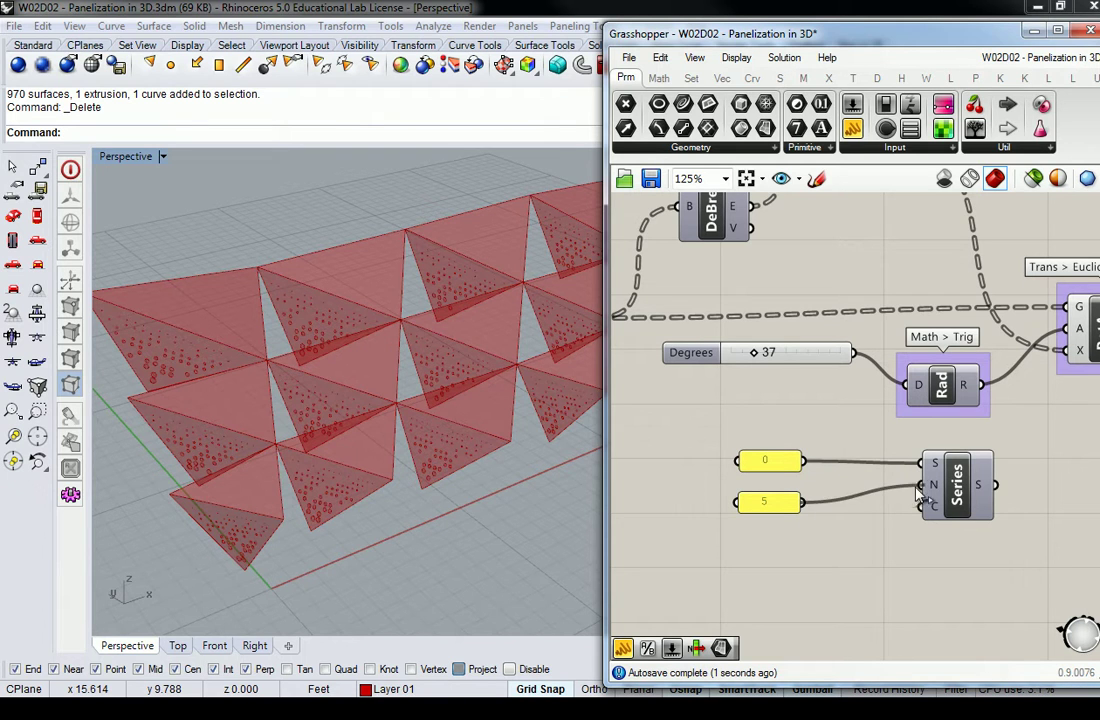
left_click_drag(804, 502, 923, 486)
- Examine the facade panels in the viewport and the surface data coming out of the upper Srf4Pt component
right_click_drag(708, 328, 768, 455)
scroll(350, 413, "down", 3)
scroll(466, 393, "up", 3)
scroll(479, 385, "down", 2)
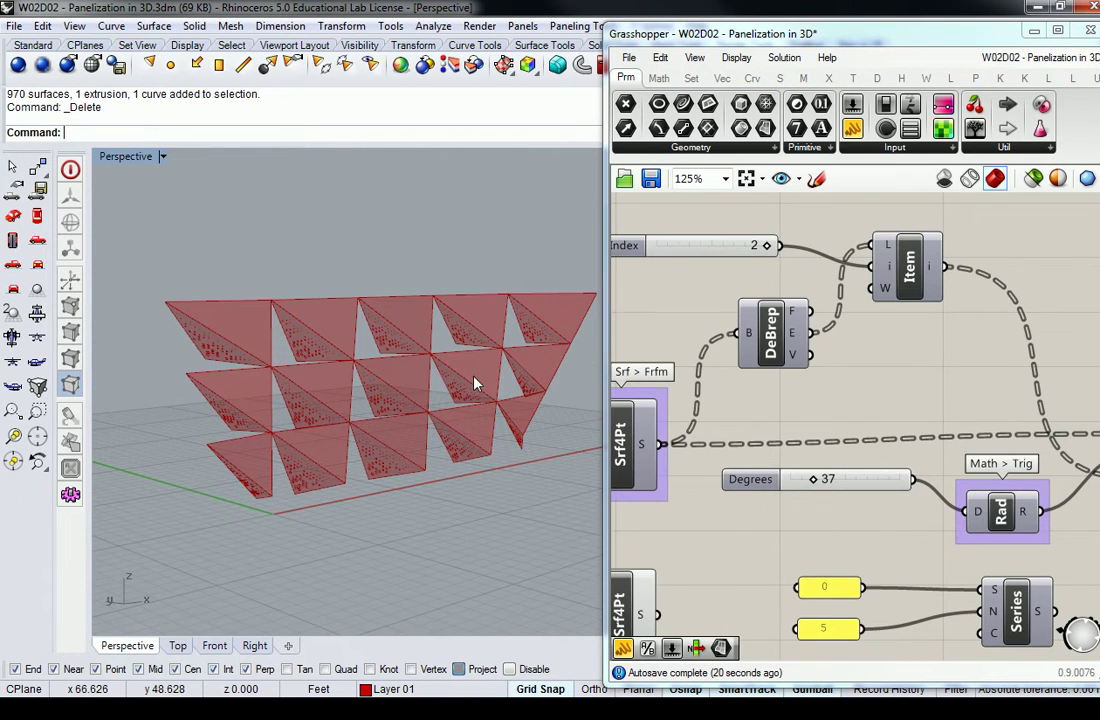
scroll(818, 528, "down", 4)
scroll(818, 528, "up", 4)
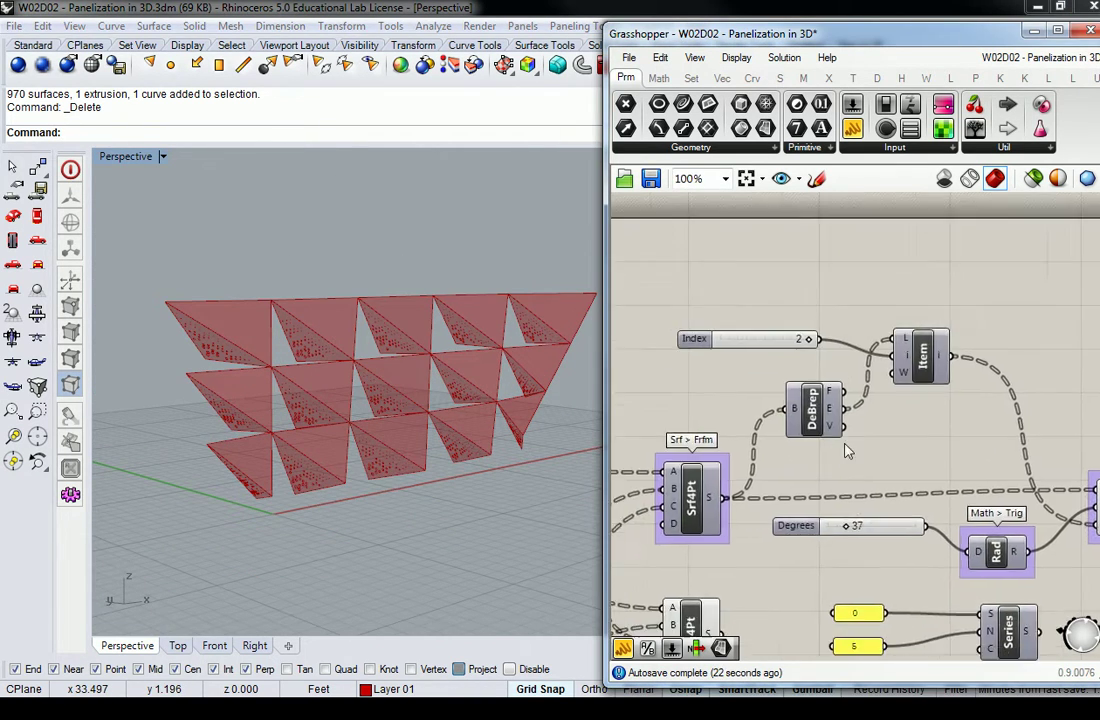
left_click(712, 500)
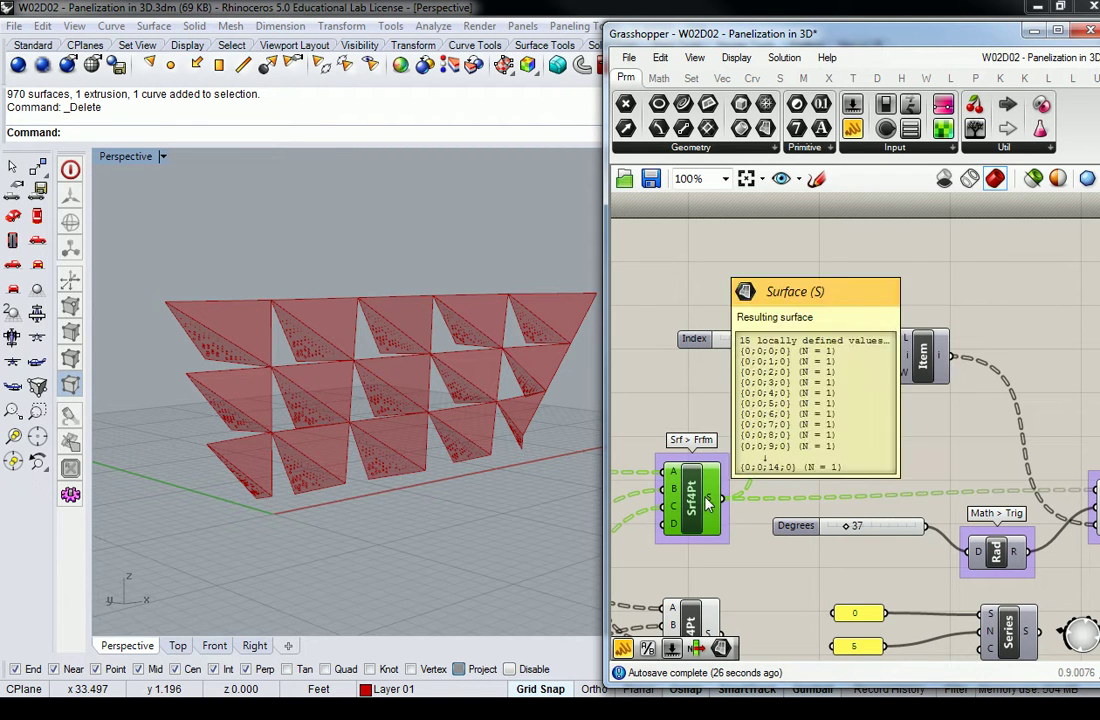
mouse_move(710, 502)
scroll(709, 503, "down", 1)
right_click_drag(729, 576, 793, 522)
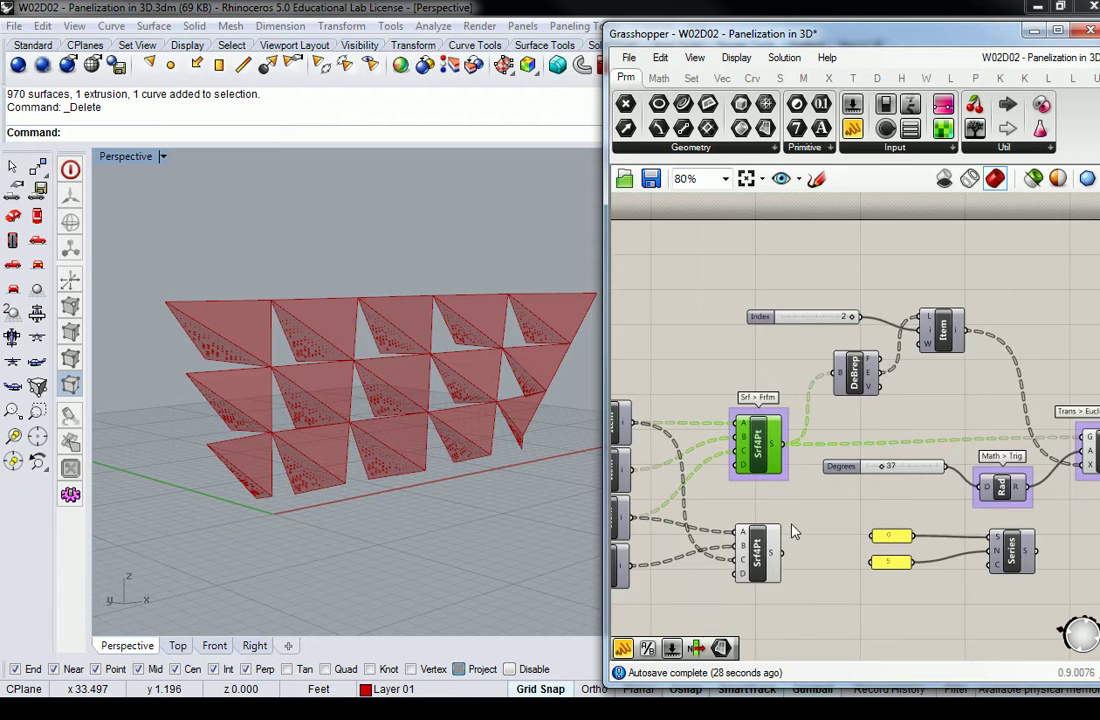
scroll(797, 518, "up", 1)
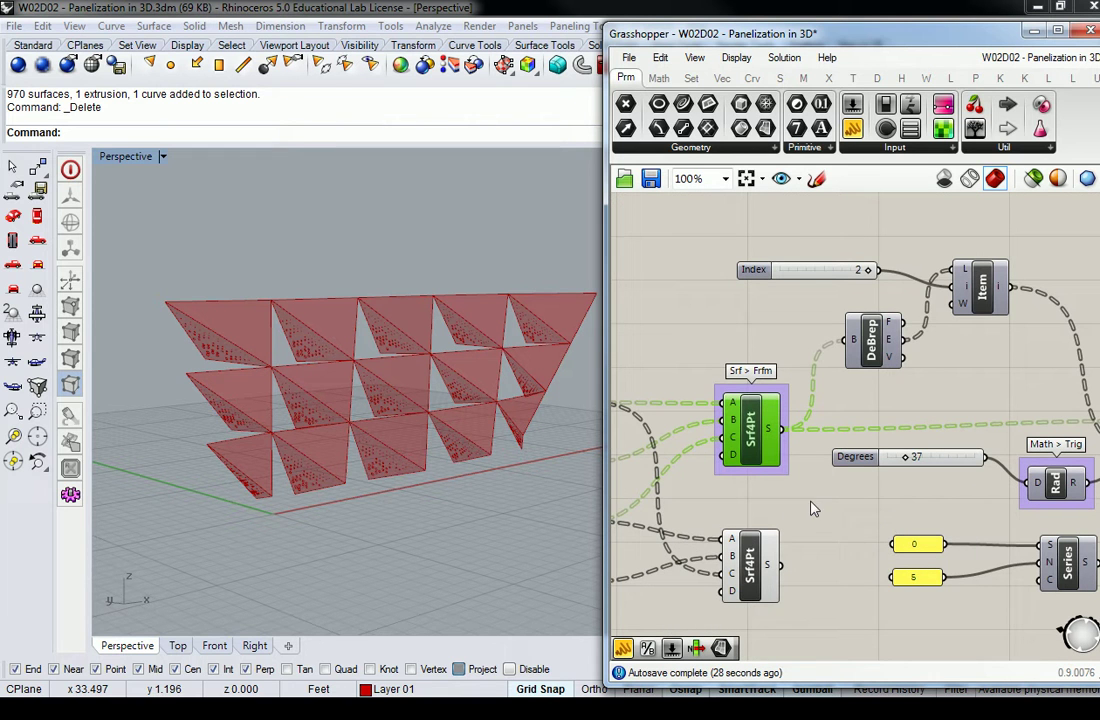
- Add a List Length component between the Srf4Pt components and the Series number panels
left_click(691, 78)
left_click(682, 148)
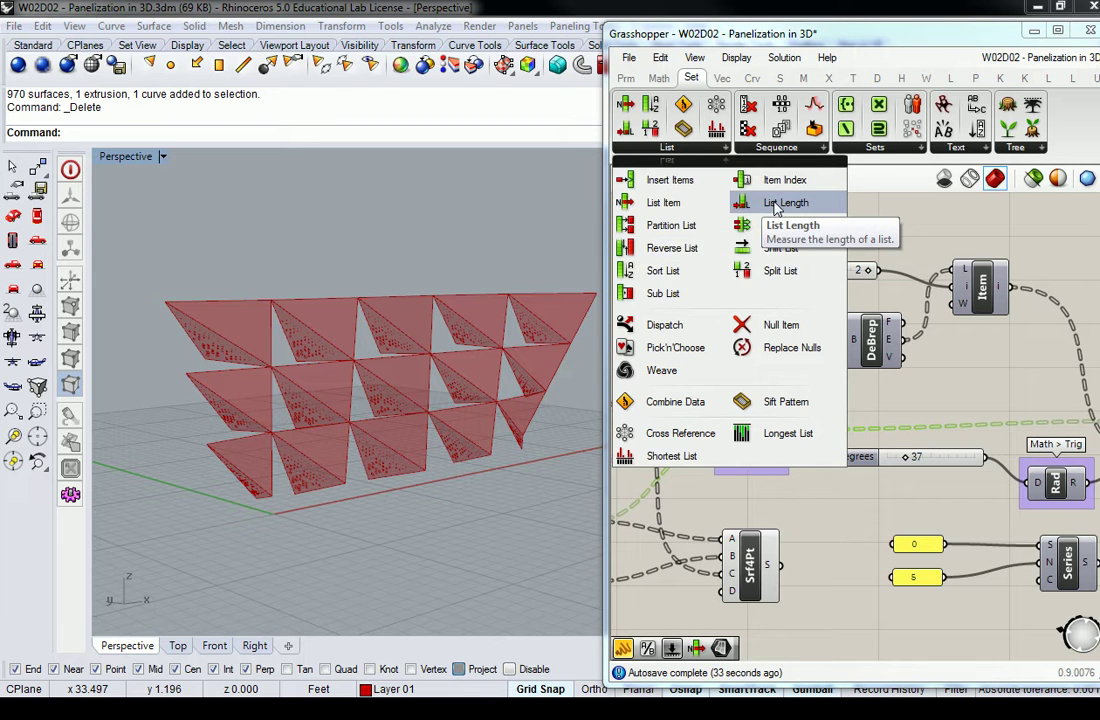
left_click_drag(786, 202, 830, 505)
right_click_drag(830, 505, 810, 457)
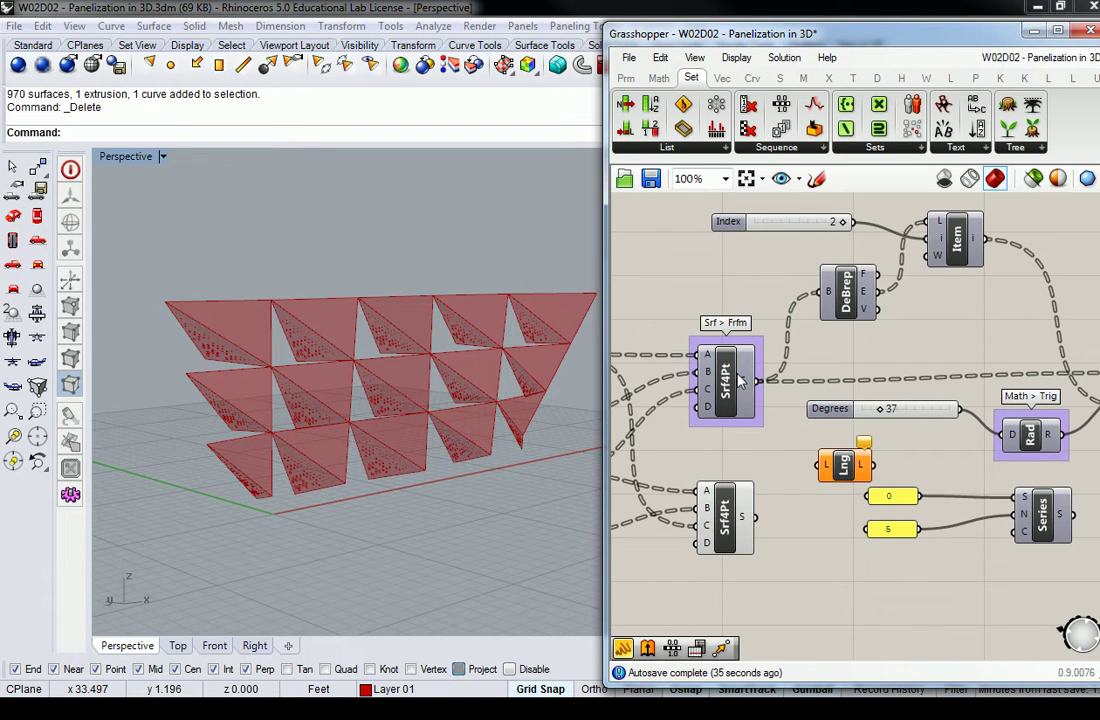
- Identify the two Srf4Pt surface sets and wire the upper one's surface output to the List Length input
mouse_move(743, 383)
left_click(725, 378)
left_click(738, 517)
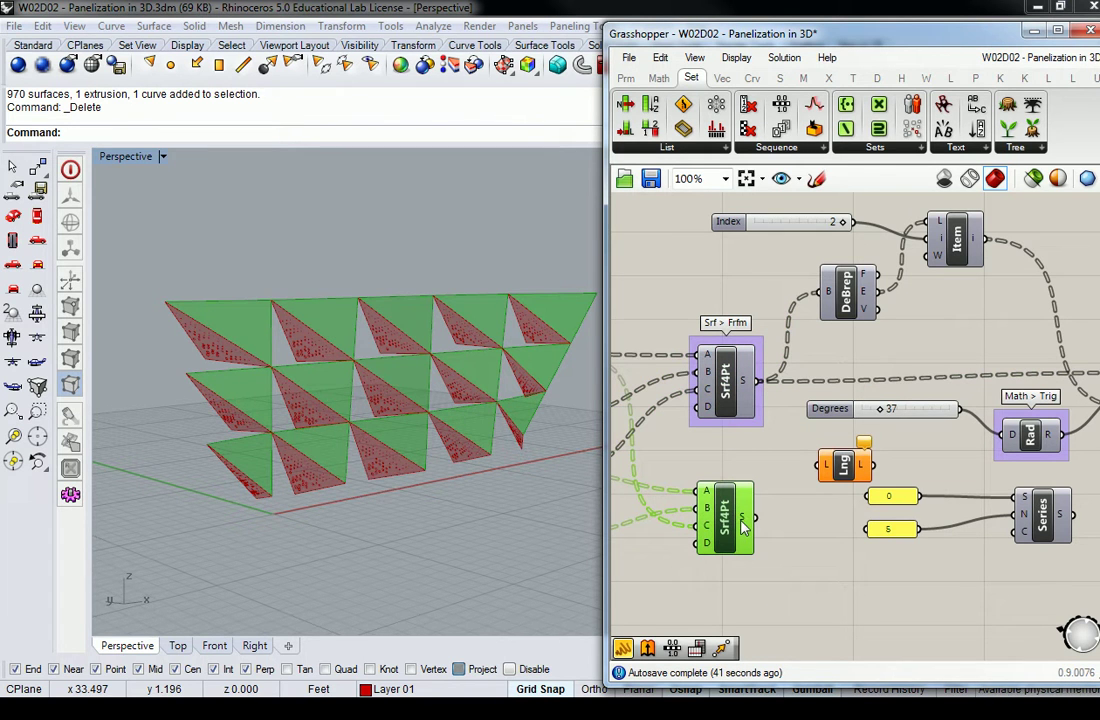
left_click(765, 428)
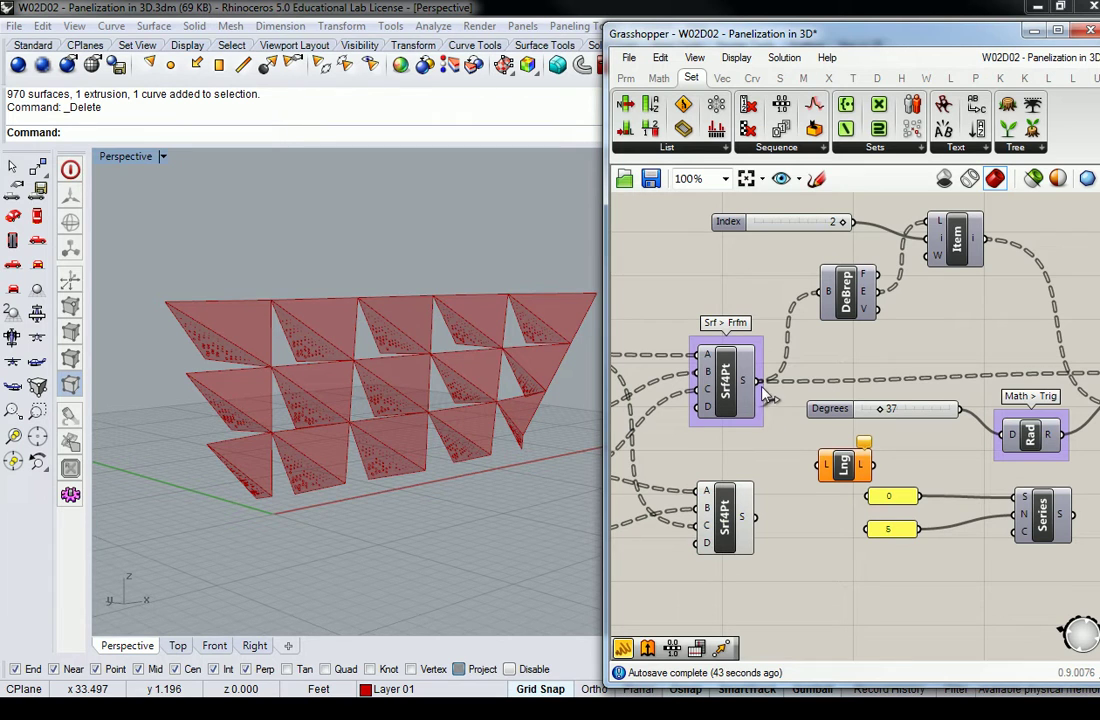
left_click_drag(757, 381, 826, 465)
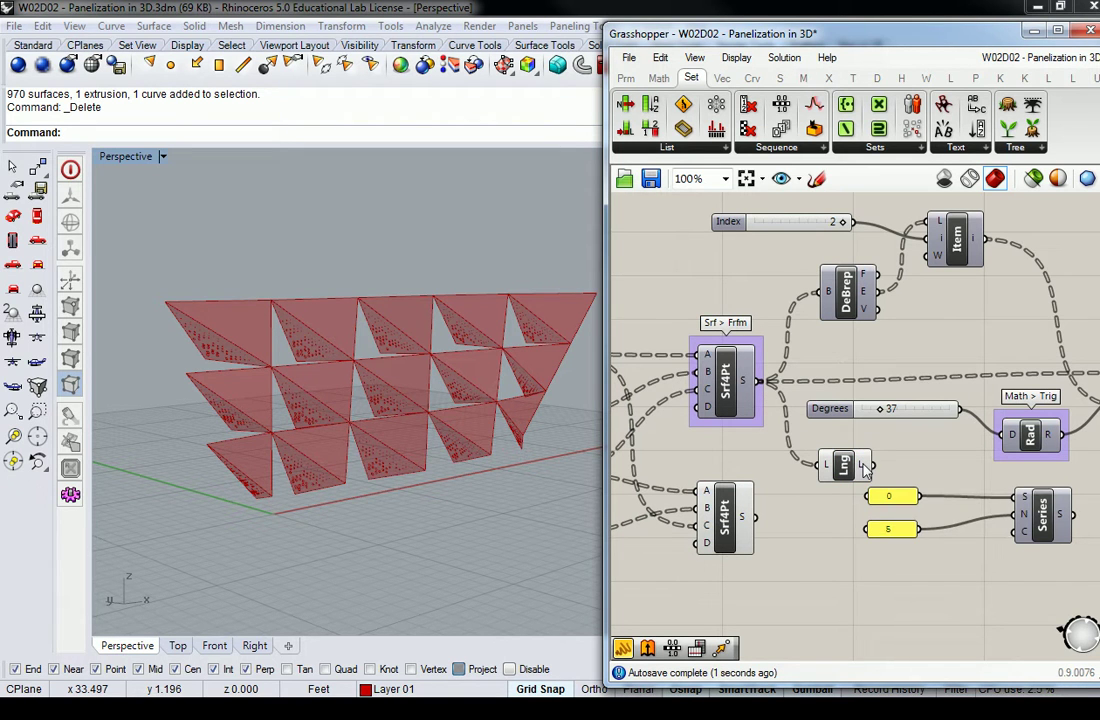
mouse_move(866, 470)
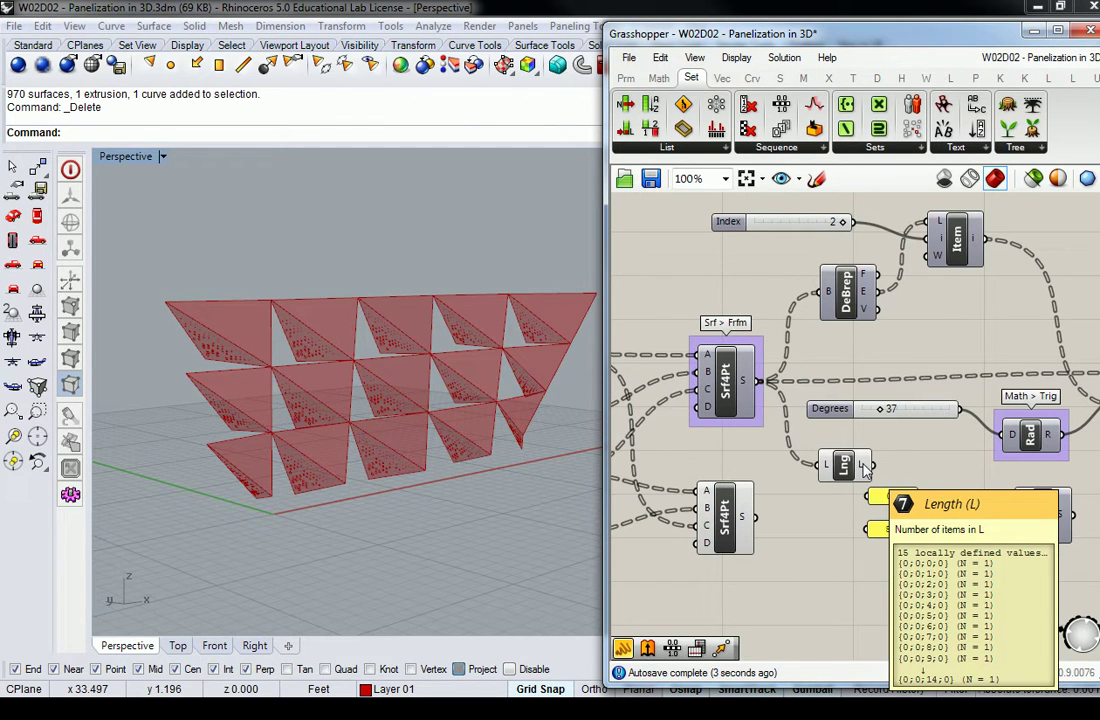
- Add a tall panel connected to the List Length output to list its values
left_click(626, 78)
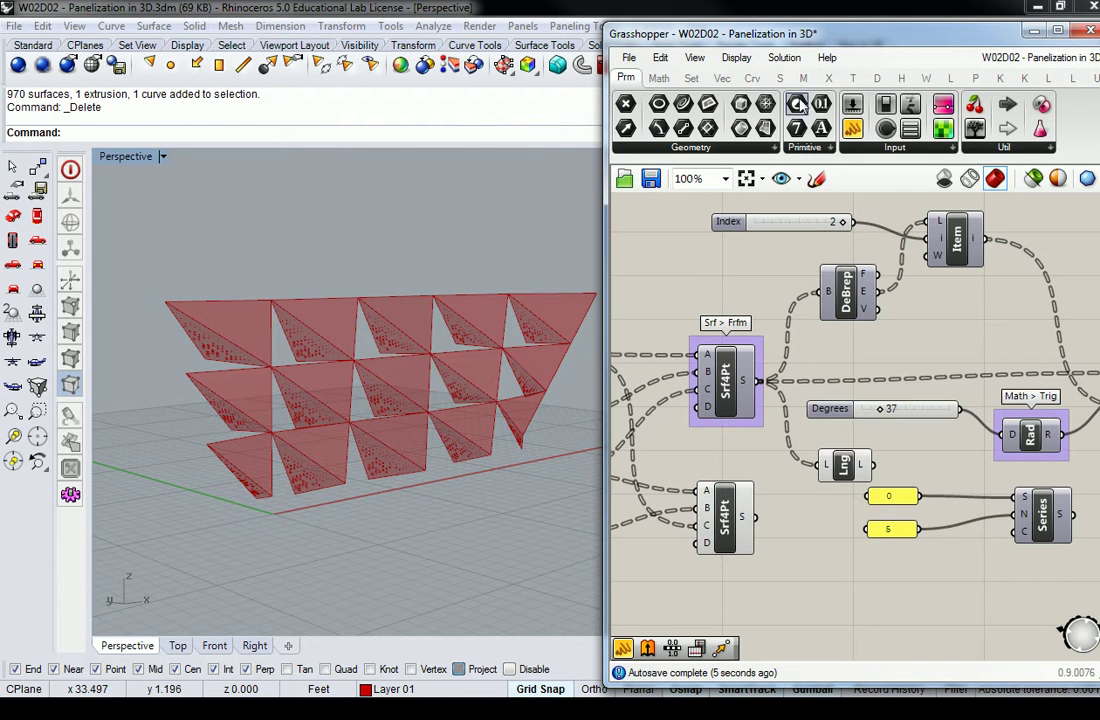
left_click_drag(888, 200, 905, 471)
right_click_drag(970, 471, 913, 442)
left_click_drag(918, 485, 917, 681)
right_click_drag(900, 545, 891, 420)
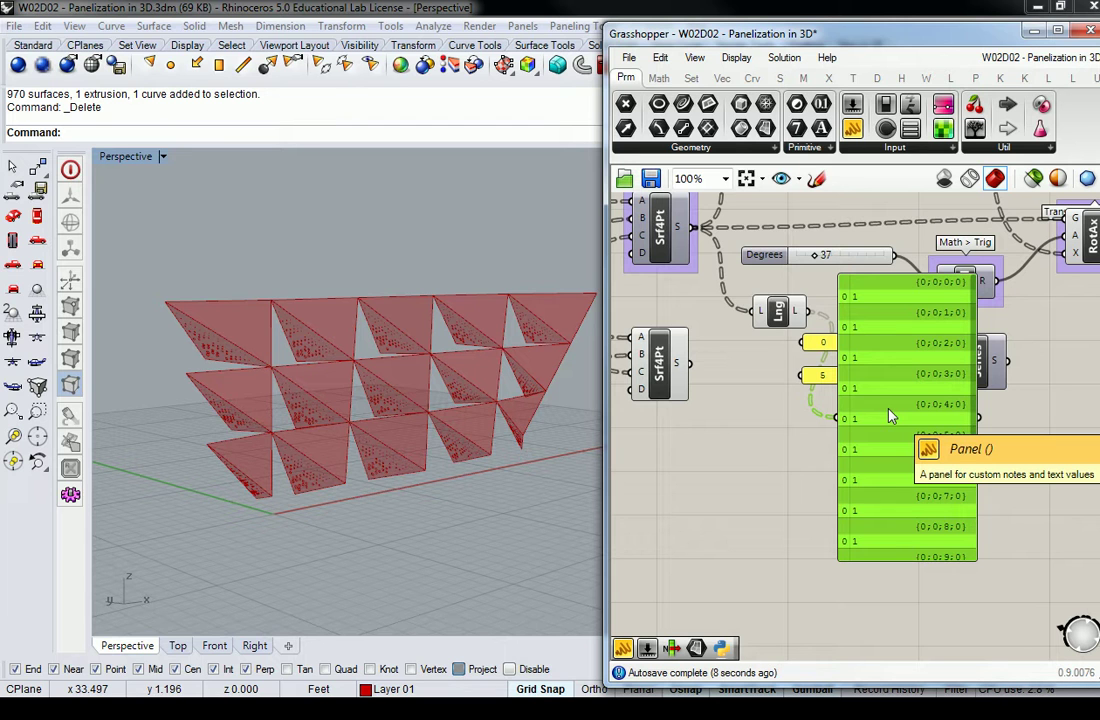
- Flatten the List Length component's L input and delete the panel connected to its output
right_click(766, 311)
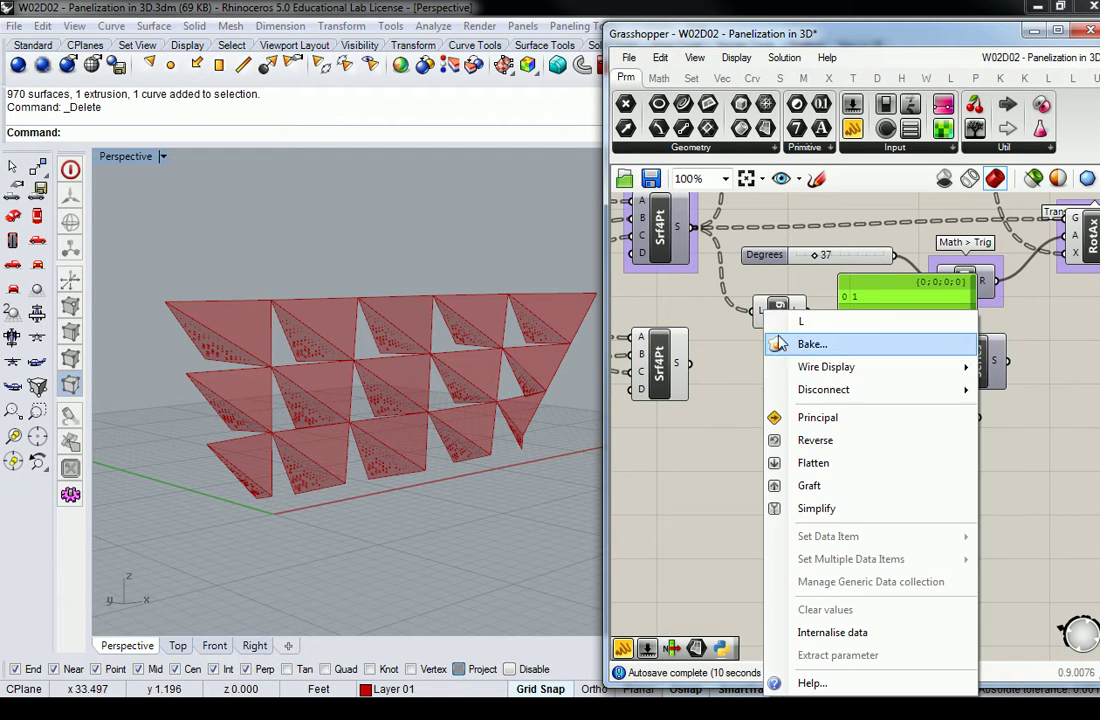
left_click(813, 462)
left_click_drag(930, 557, 857, 470)
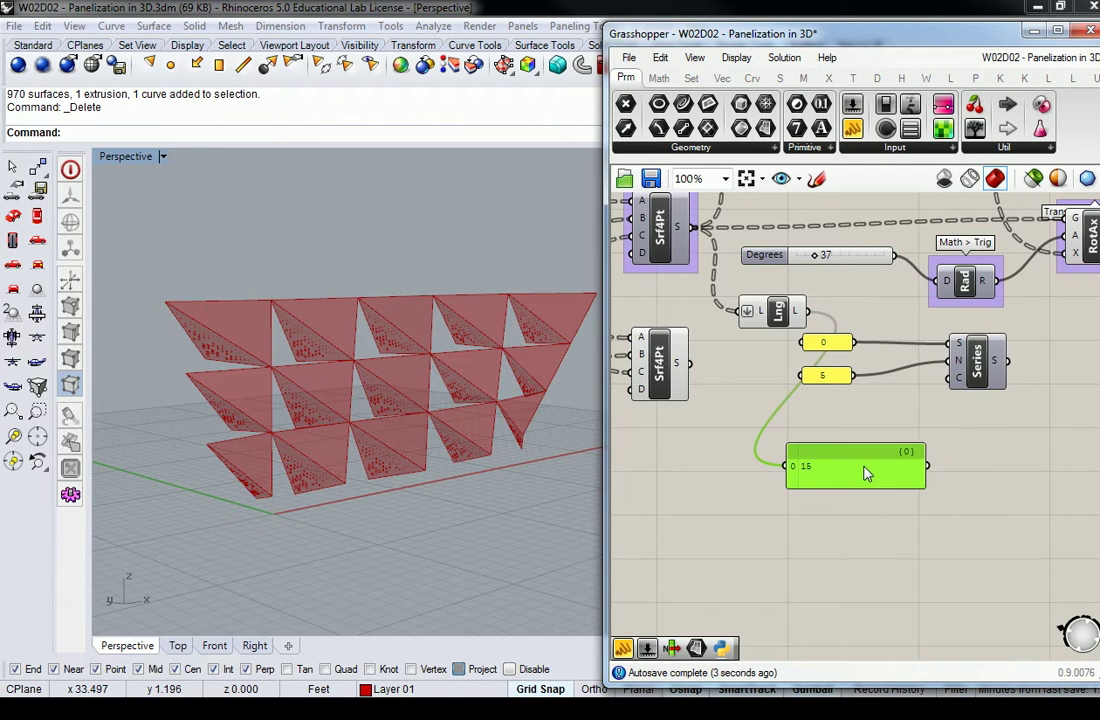
key("Delete")
- Wire List Length to the Series count input C and place List Length beneath the 5 panel
left_click_drag(798, 316, 947, 378)
left_click(1005, 433)
right_click_drag(1005, 433, 905, 440)
mouse_move(883, 393)
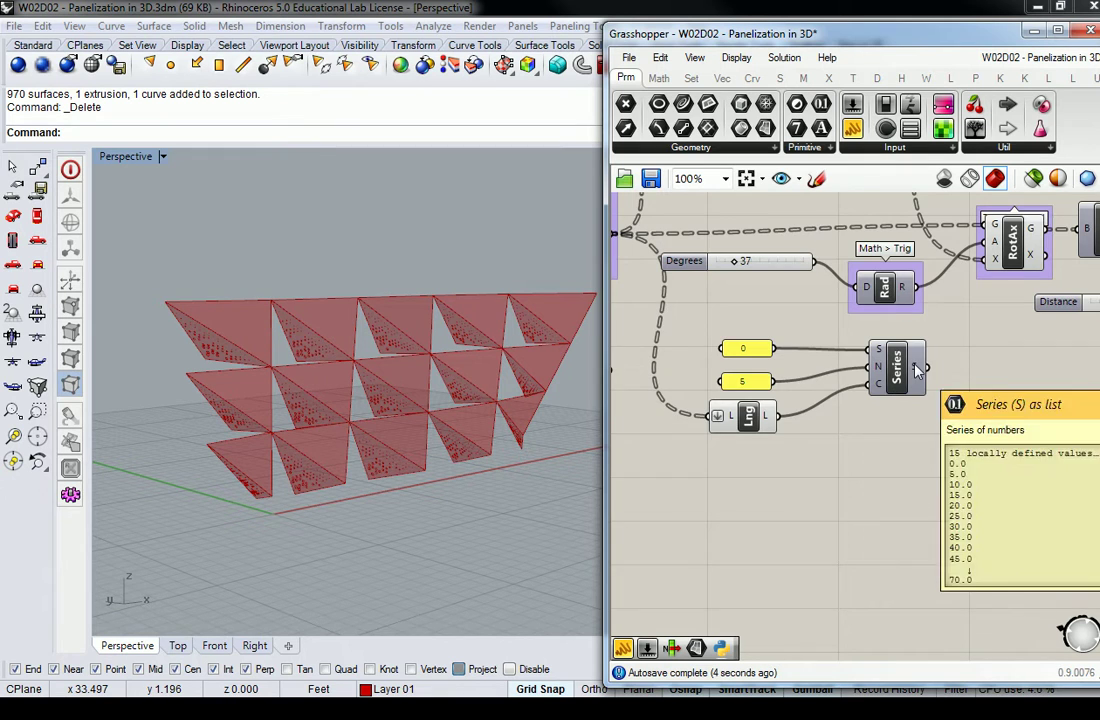
- Add a panel connected to the Series output and enlarge it to show every value
right_click_drag(964, 334, 697, 306)
left_click(853, 129)
left_click(756, 418)
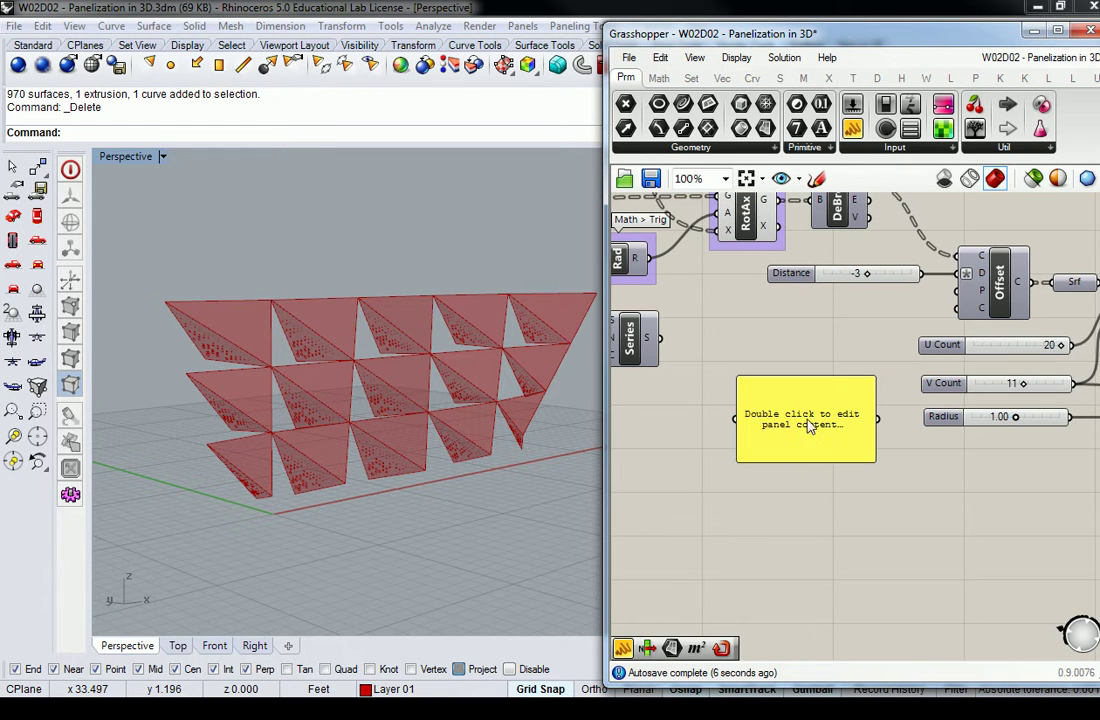
left_click_drag(658, 339, 736, 419)
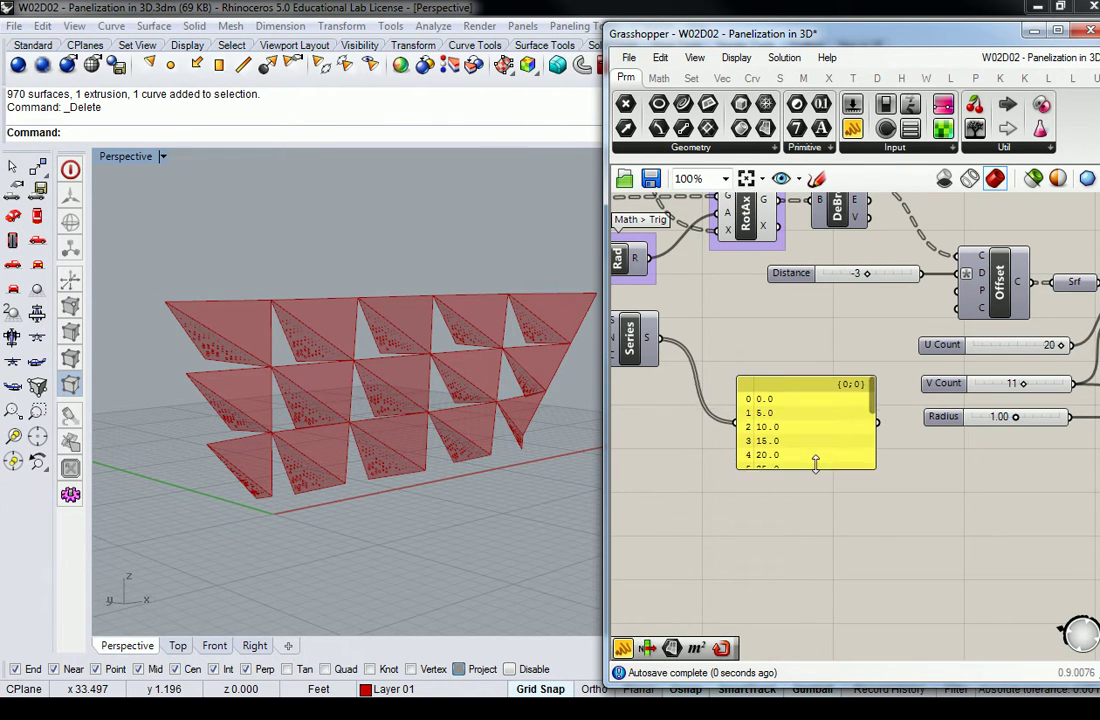
right_click_drag(836, 588, 889, 534)
- Examine the sequence of angle values listed in the Series output panel
scroll(761, 537, "up", 2)
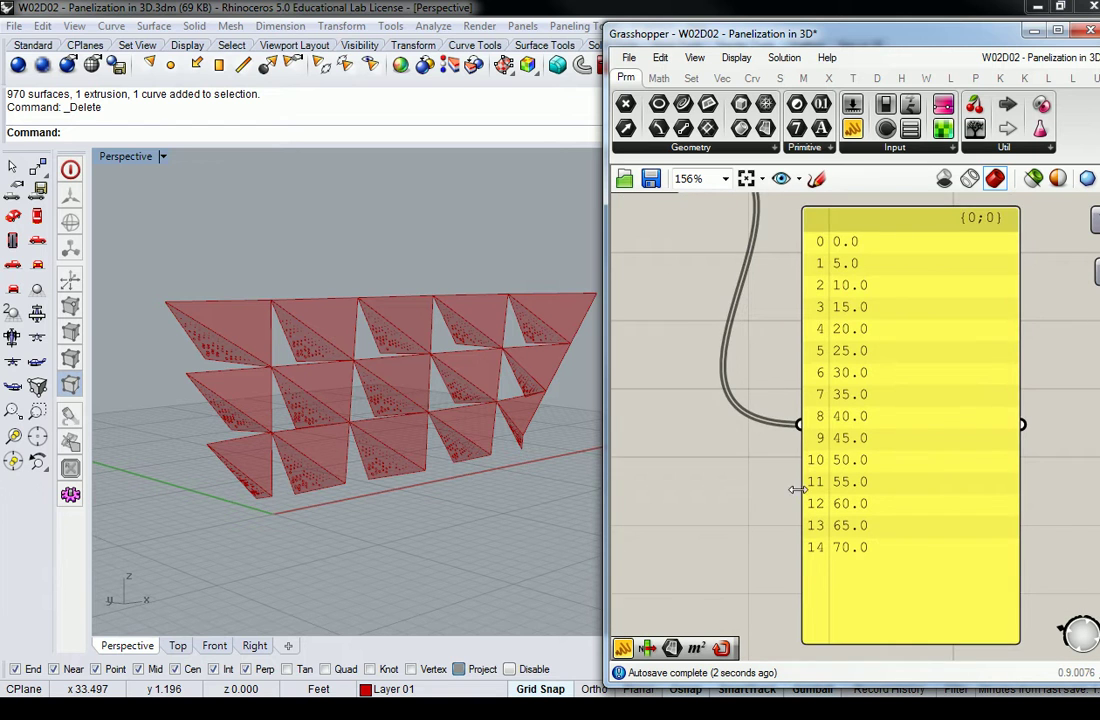
right_click_drag(810, 470, 770, 519)
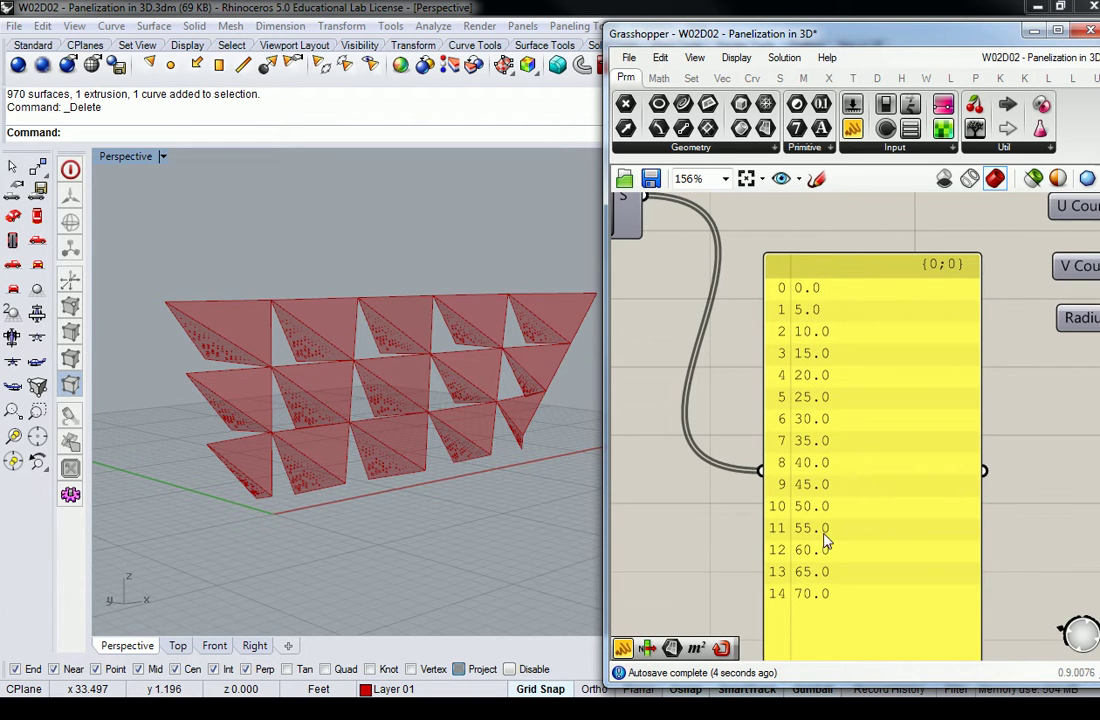
scroll(826, 556, "down", 3)
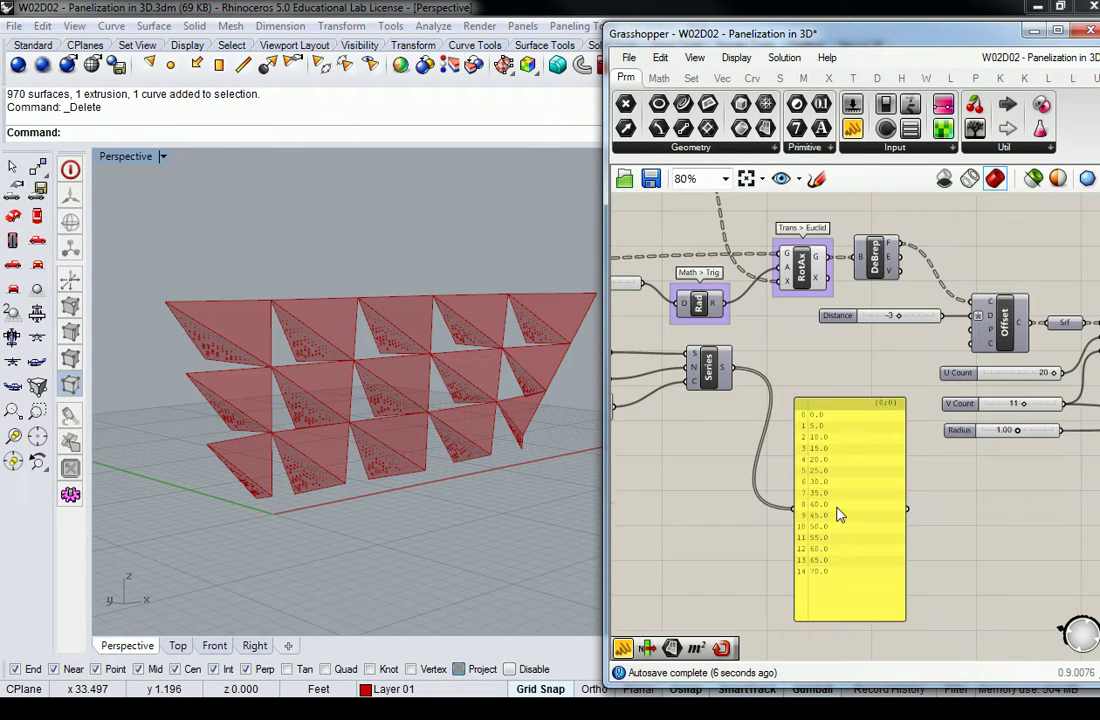
left_click(837, 513)
left_click(700, 450)
scroll(784, 568, "up", 2)
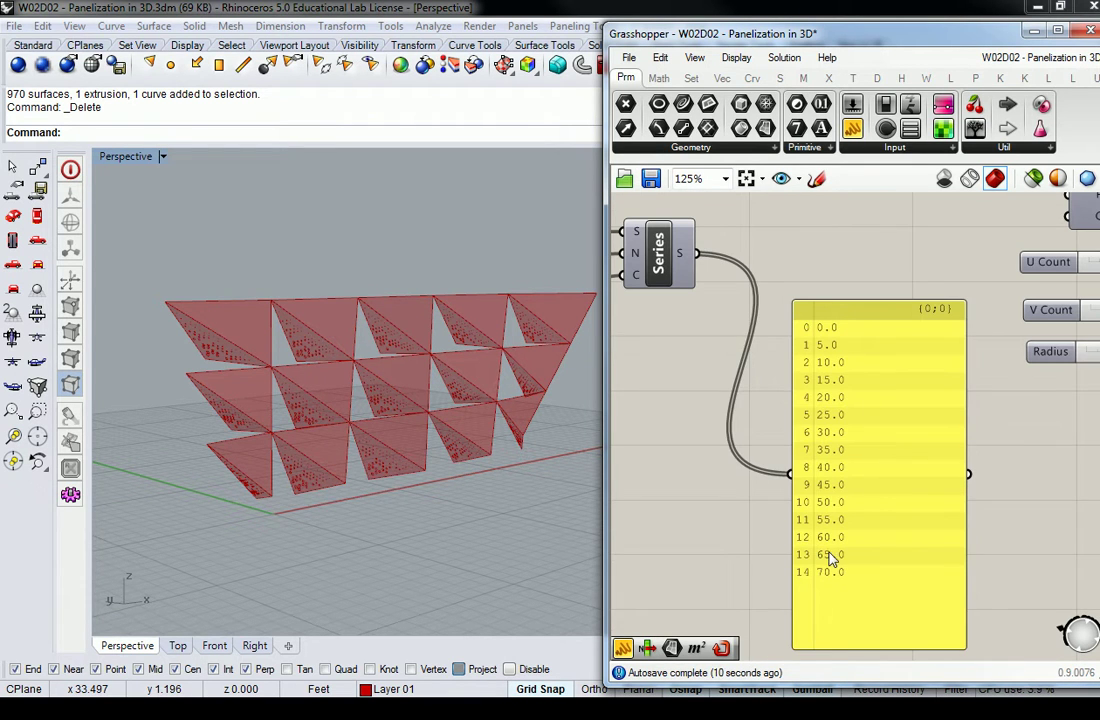
left_click(832, 558)
- Set the panel feeding the Series step input N to 7
right_click_drag(662, 437, 921, 425)
double_click(729, 255)
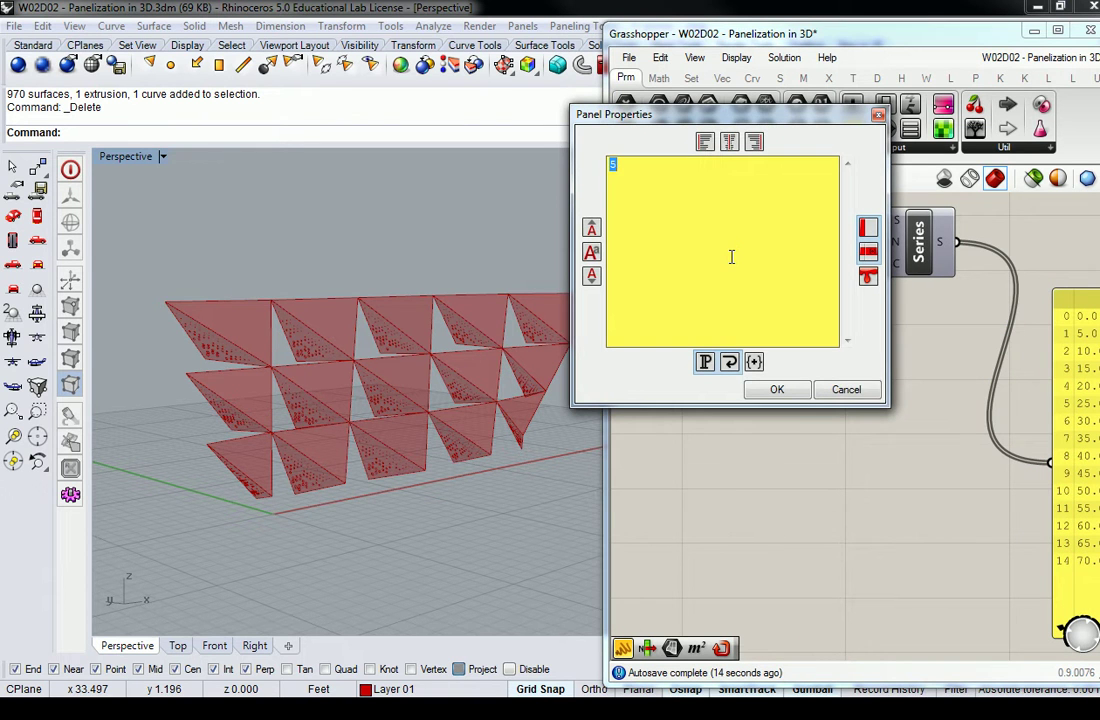
type("7")
left_click(771, 388)
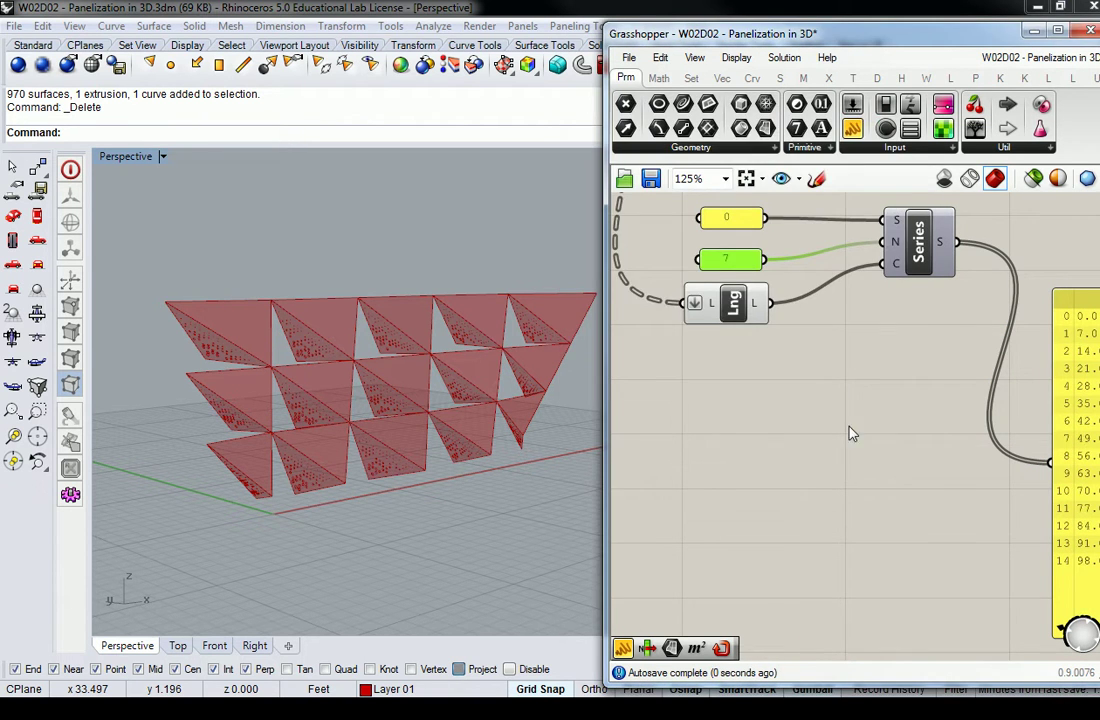
- Check the updated Series values and shrink the output panel to a narrow, shorter box
scroll(760, 433, "down", 3)
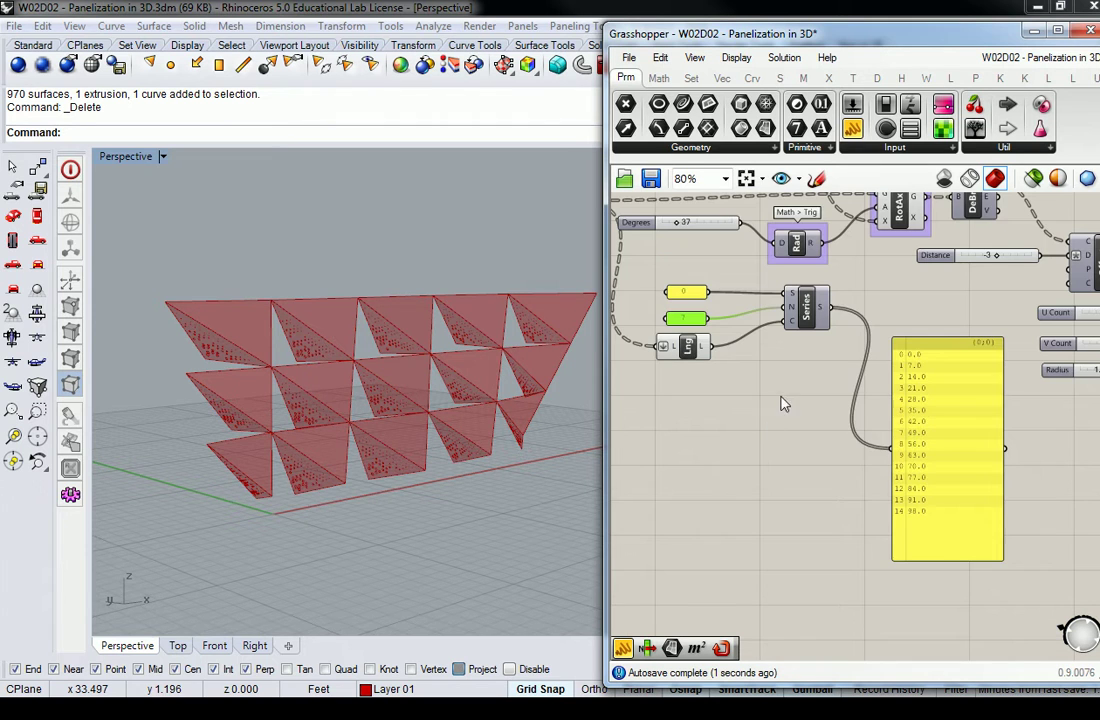
left_click(935, 400)
left_click(960, 306)
right_click_drag(958, 287, 916, 354)
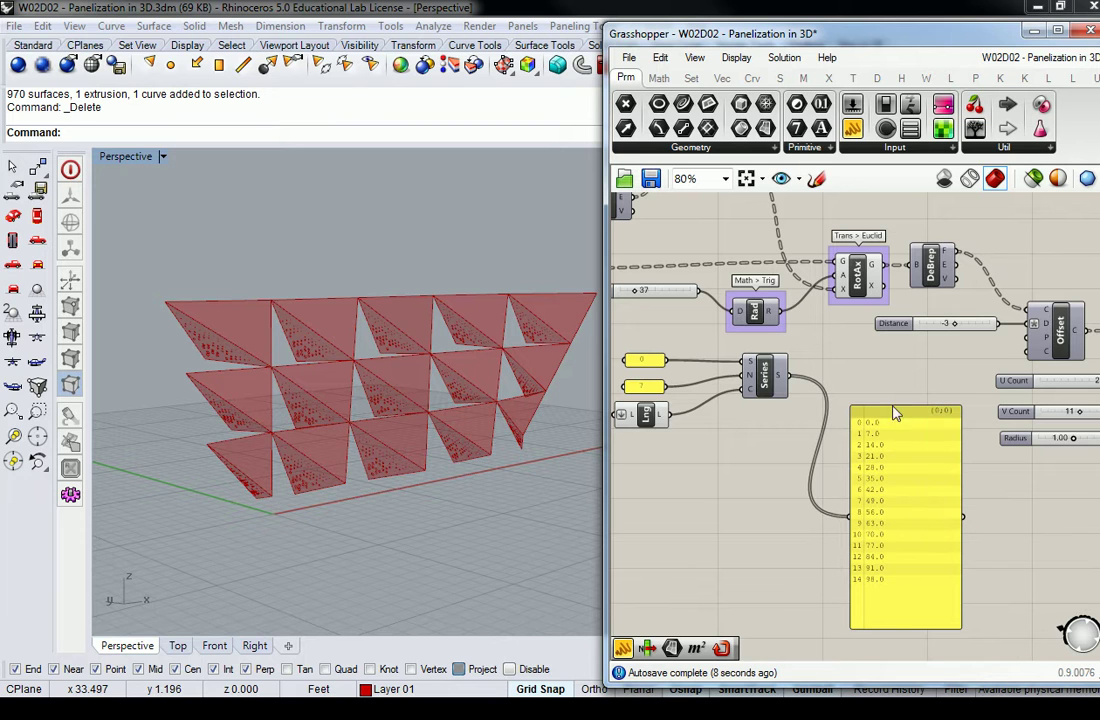
left_click(930, 500)
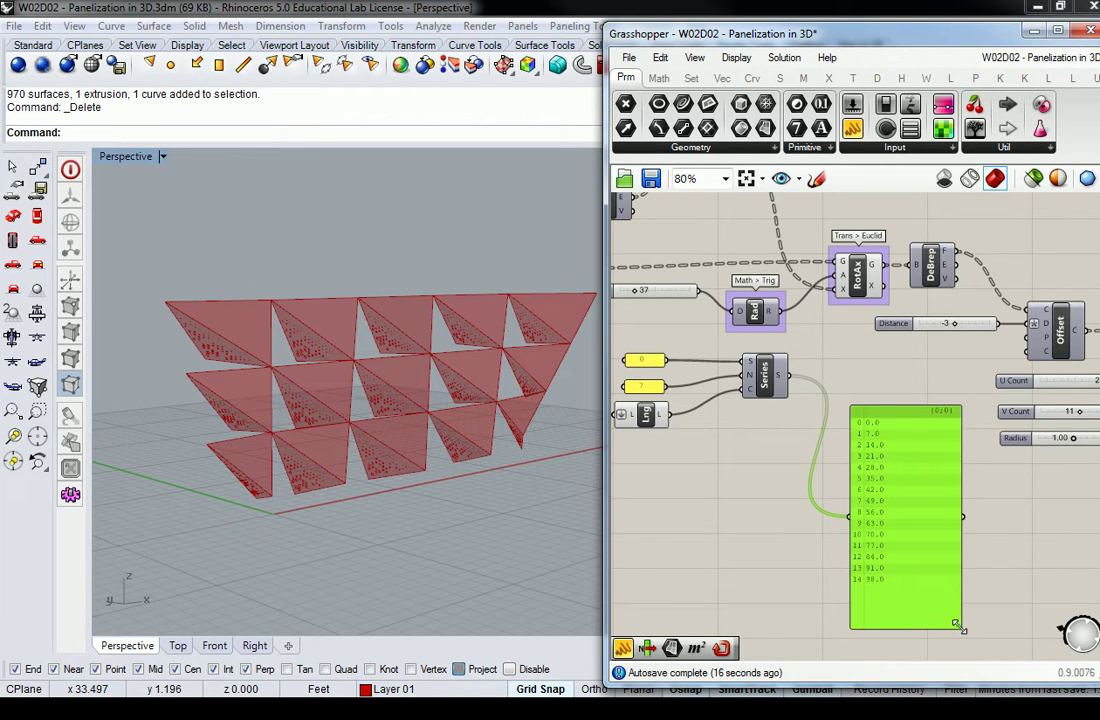
left_click_drag(960, 627, 896, 565)
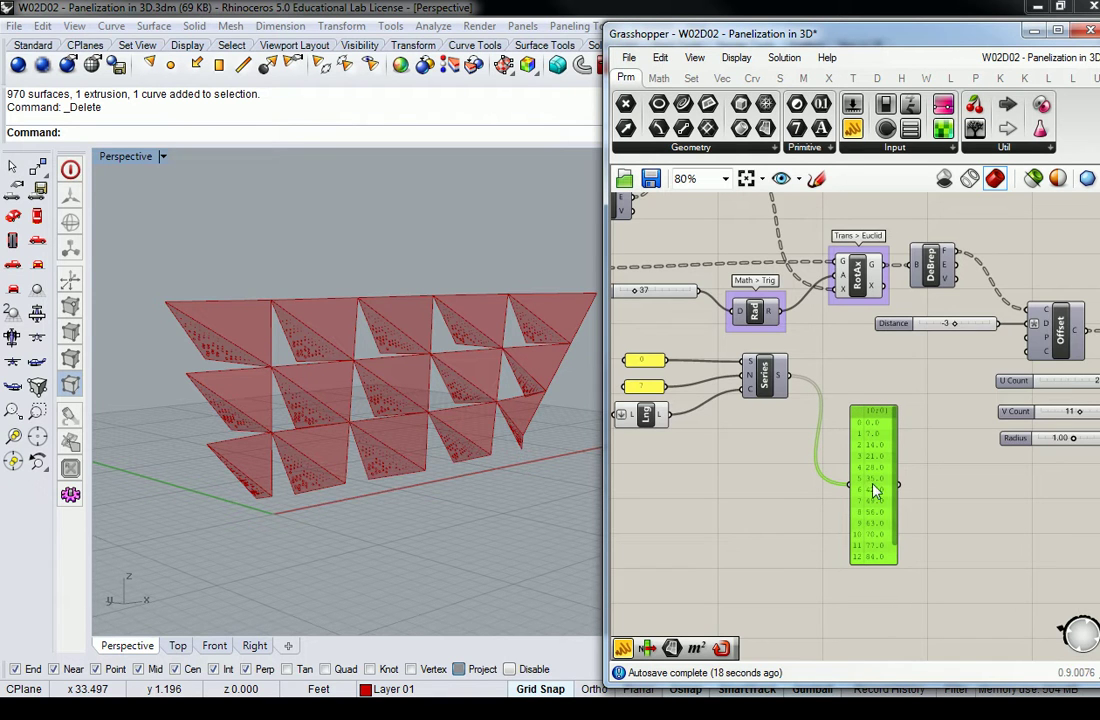
- Move the Rad component beside the Series output, feeding the Series into its D input, and delete the Series values panel
right_click_drag(758, 330, 804, 356)
left_click_drag(804, 348, 900, 399)
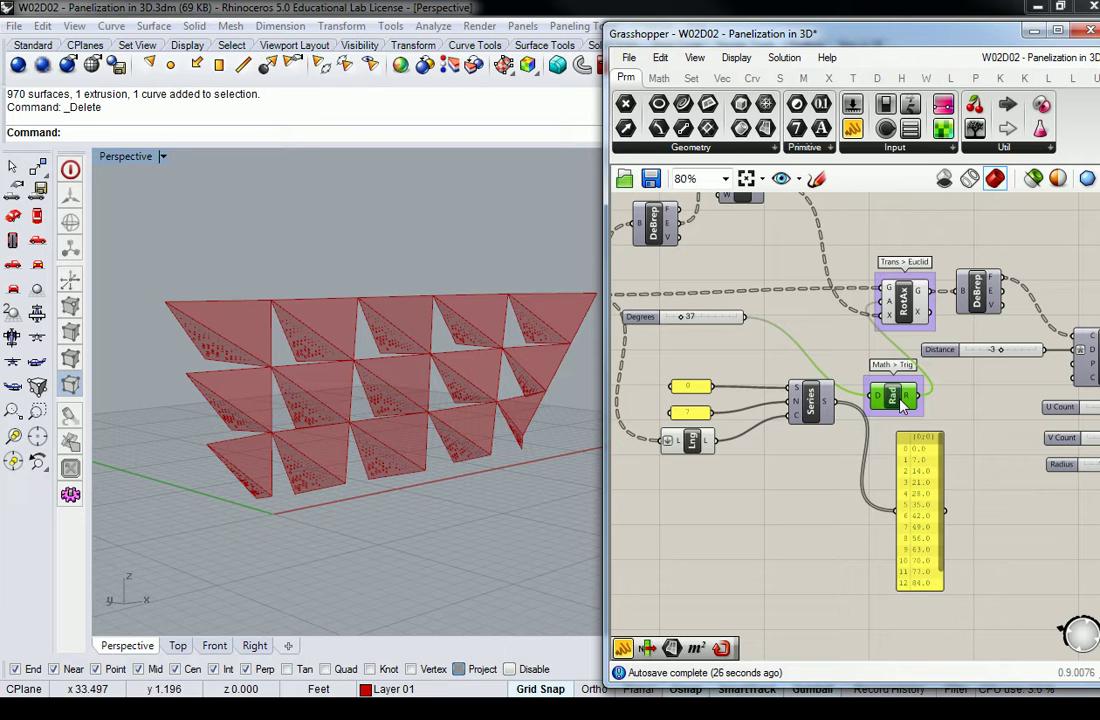
left_click(918, 470)
key("Delete")
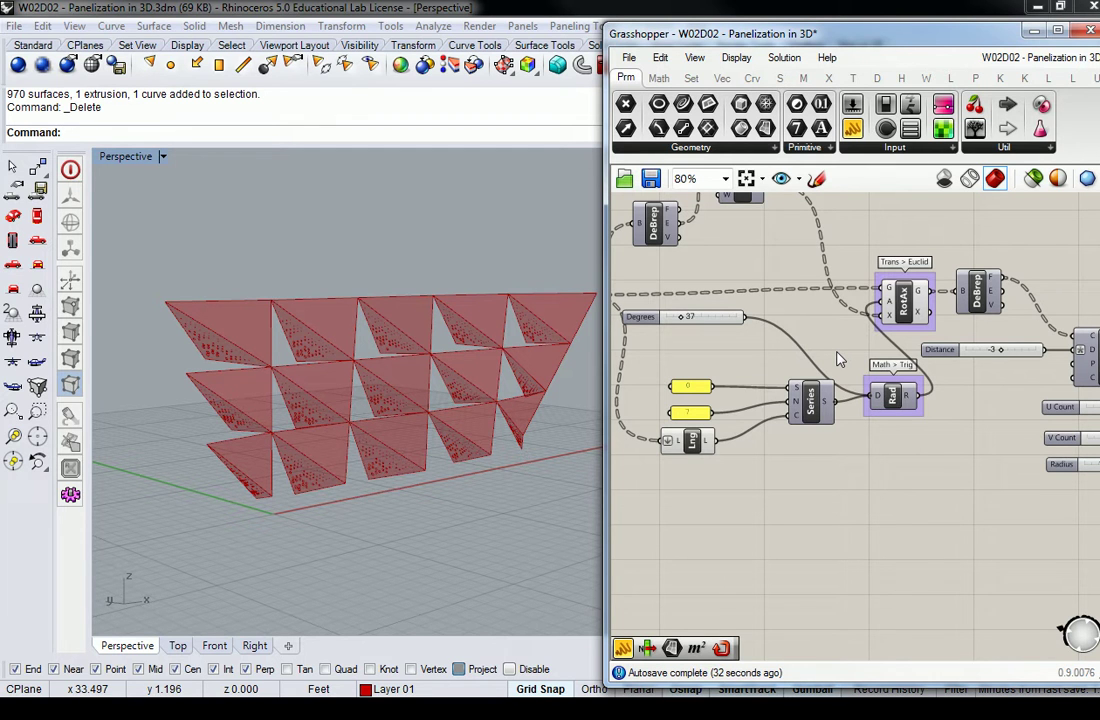
- Disconnect the Degrees slider from Rad's D input so only the Series feeds it, and examine the panels in the Perspective view
key("ctrl+z")
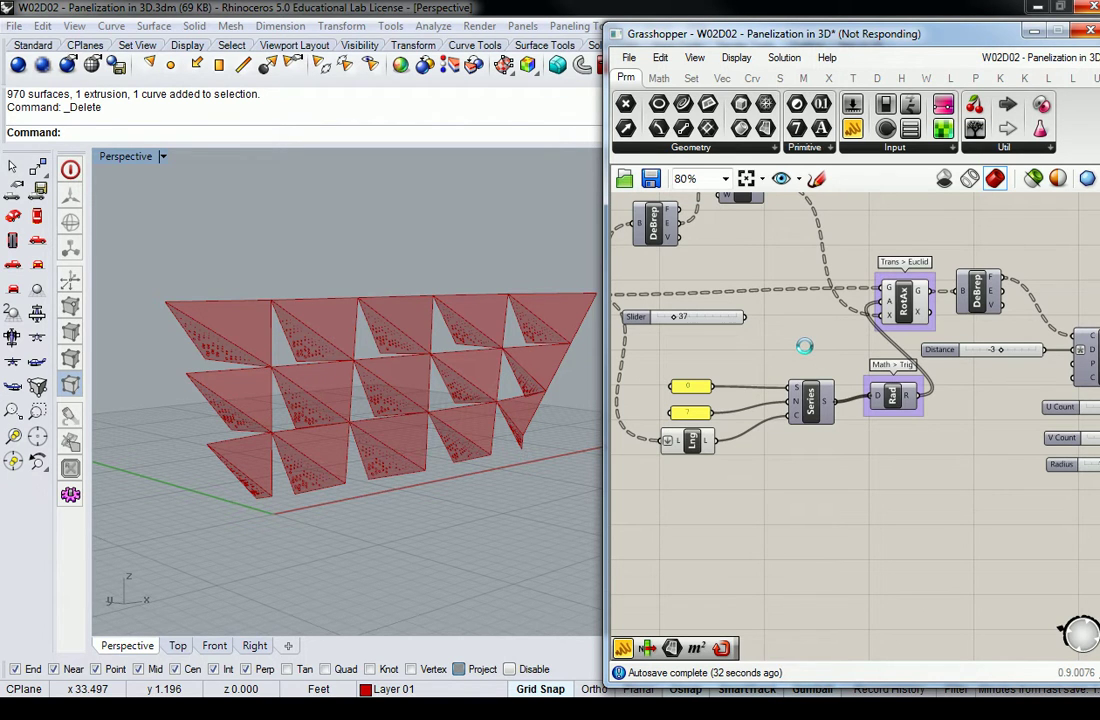
scroll(834, 354, "down", 2)
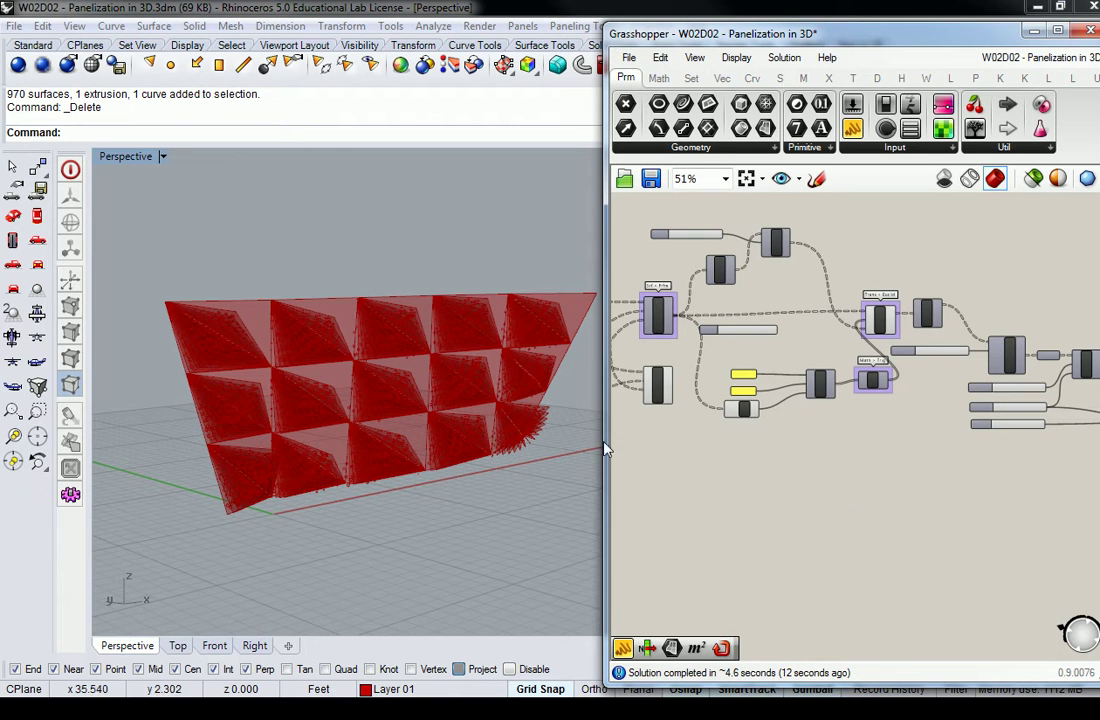
right_click_drag(529, 456, 527, 467)
scroll(524, 466, "up", 2)
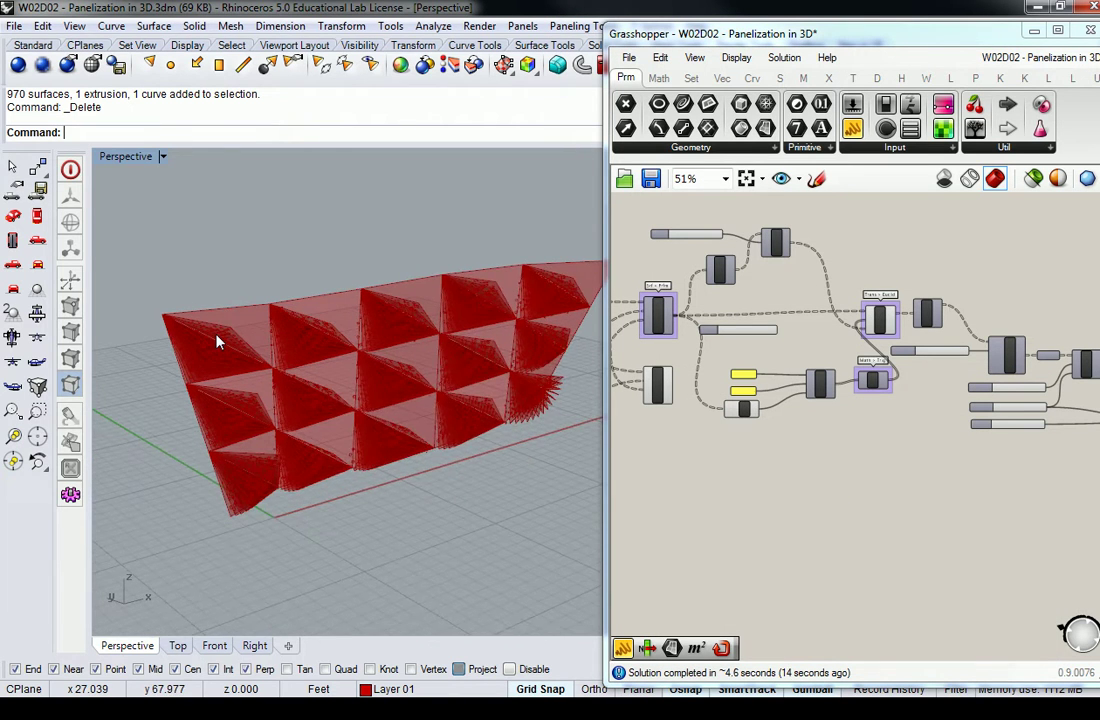
scroll(212, 337, "up", 2)
scroll(238, 358, "up", 2)
scroll(380, 400, "up", 4)
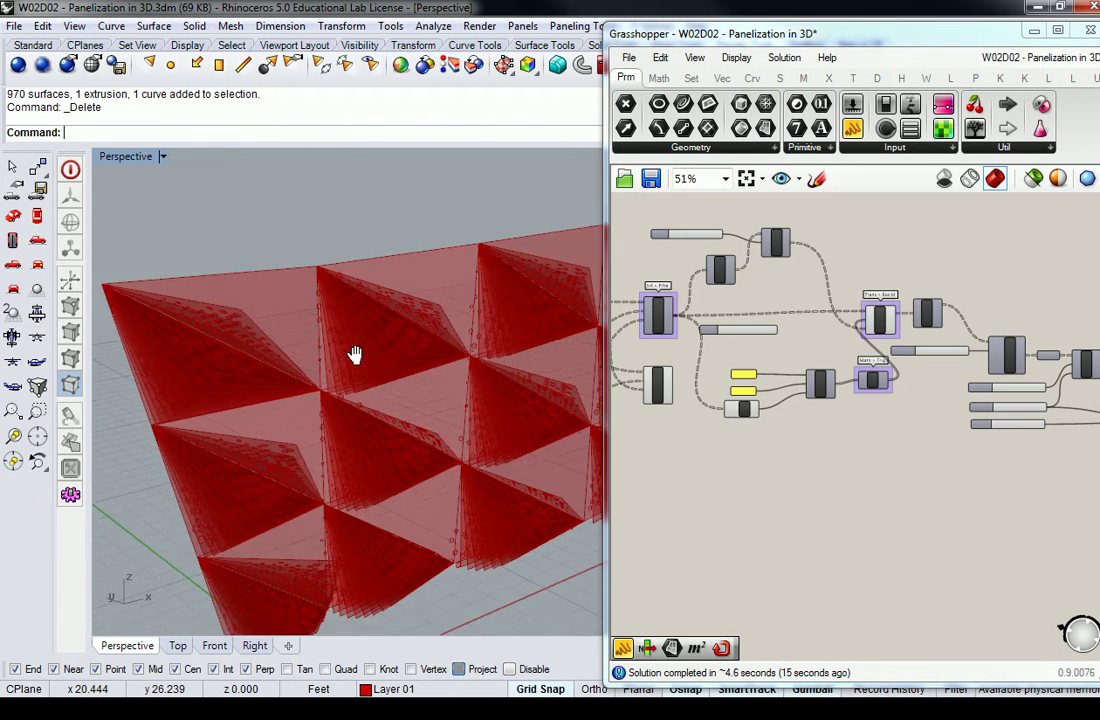
scroll(880, 360, "up", 5)
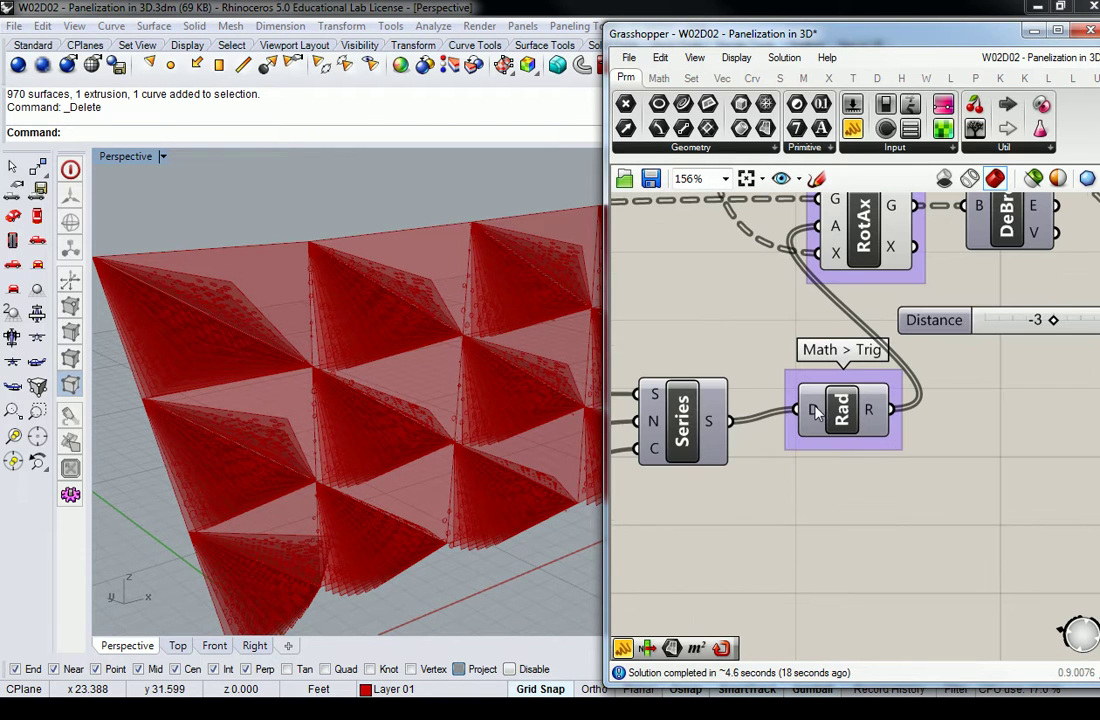
- Disconnect the Rad component's output from the A input of the RotAx component
mouse_move(815, 415)
right_click(839, 254)
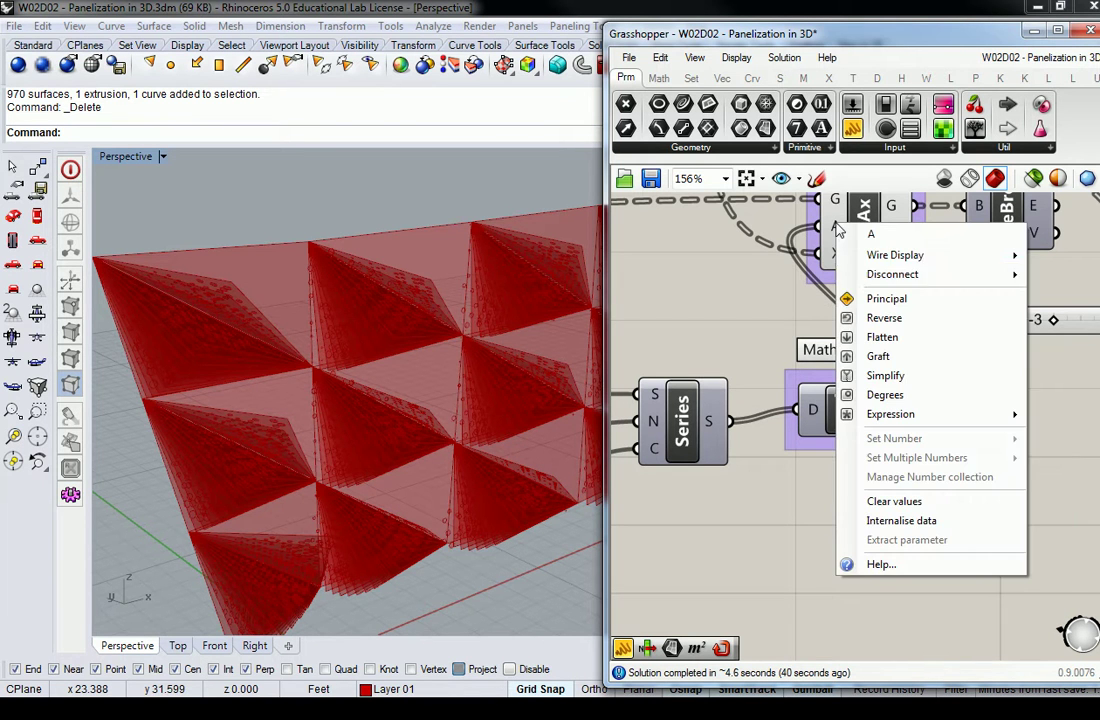
mouse_move(915, 274)
left_click(775, 280)
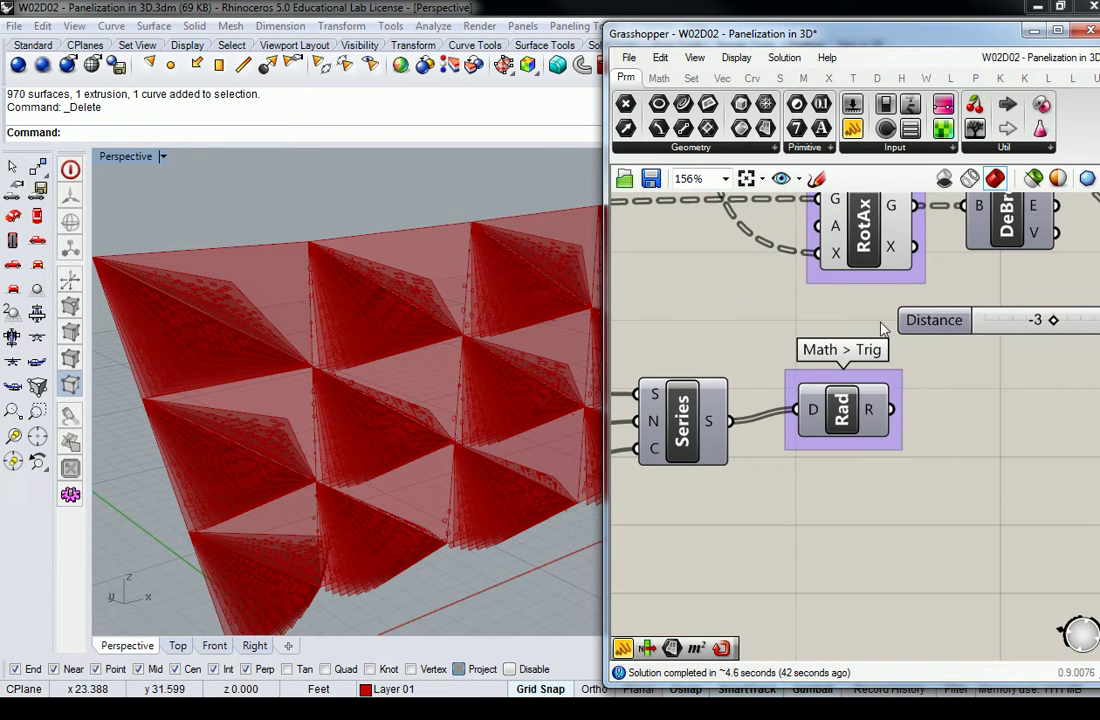
- Graft the R output of the Rad component
right_click_drag(988, 417, 917, 413)
right_click_drag(492, 292, 498, 327)
right_click_drag(573, 327, 469, 322)
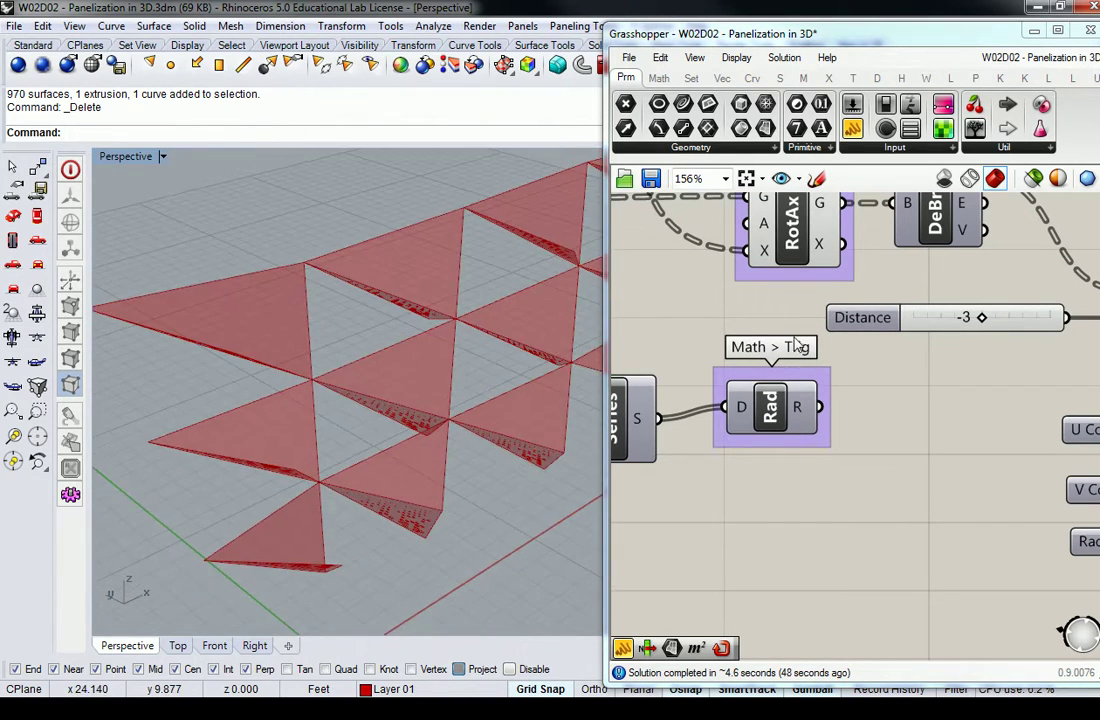
right_click(810, 415)
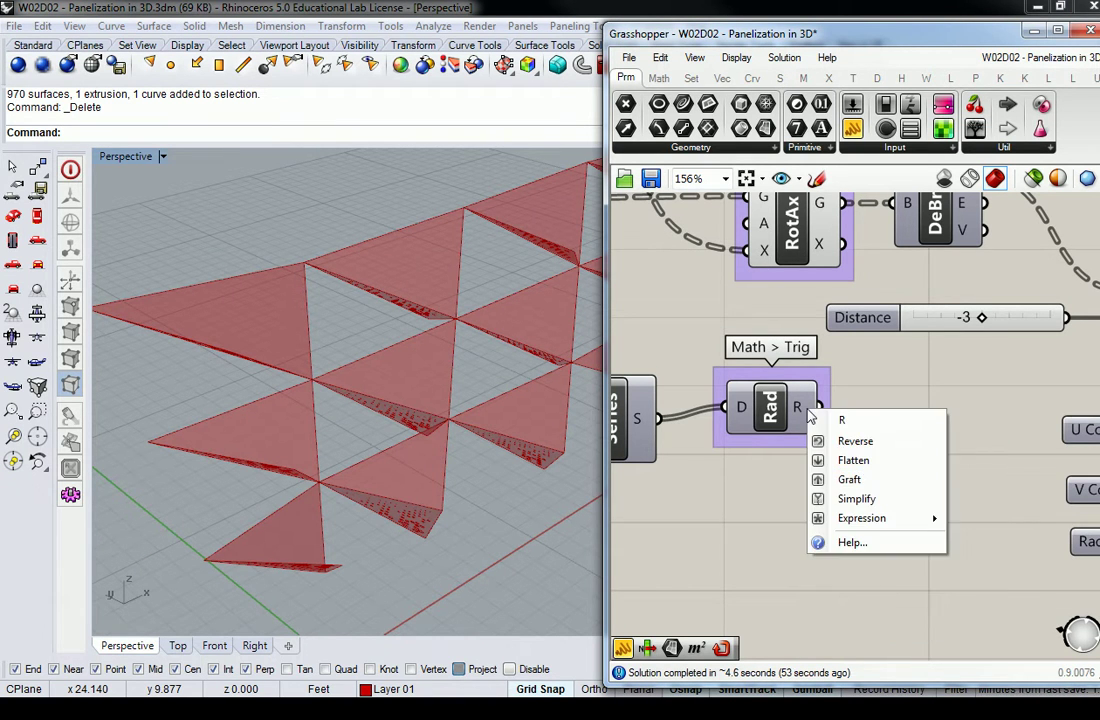
left_click(848, 481)
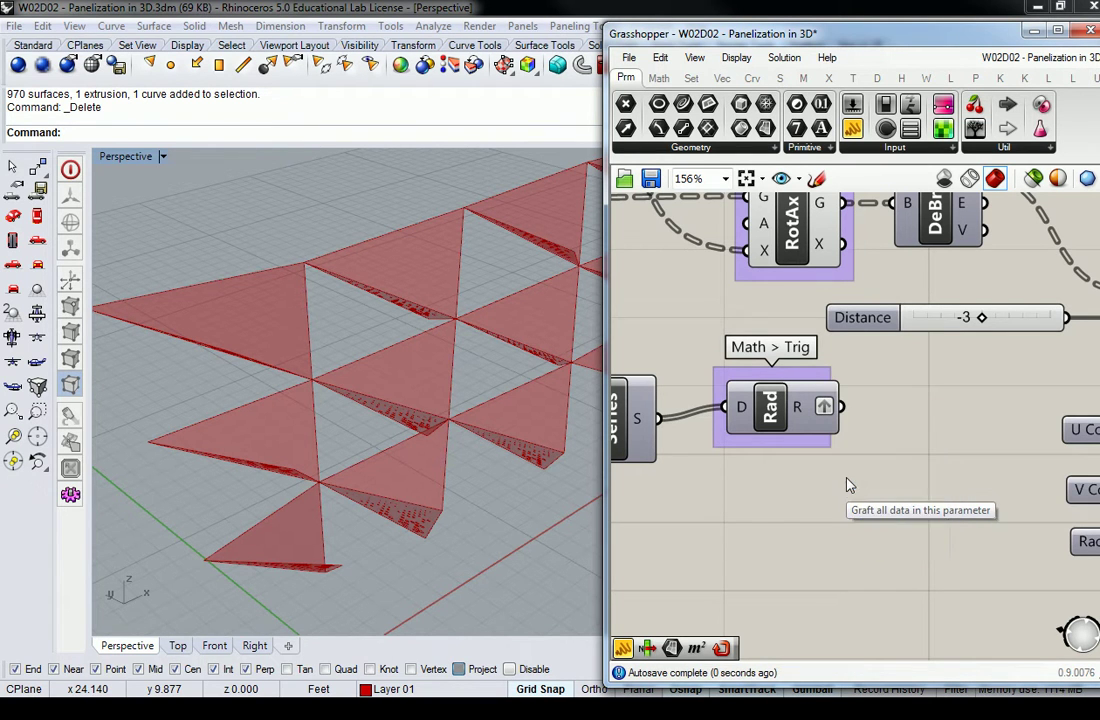
- Check the grafted radian values of Rad's R output in a temporary panel, and delete that panel
left_click(852, 128)
left_click(977, 437)
left_click_drag(840, 407, 932, 585)
scroll(900, 445, "down", 2)
scroll(930, 465, "down", 1)
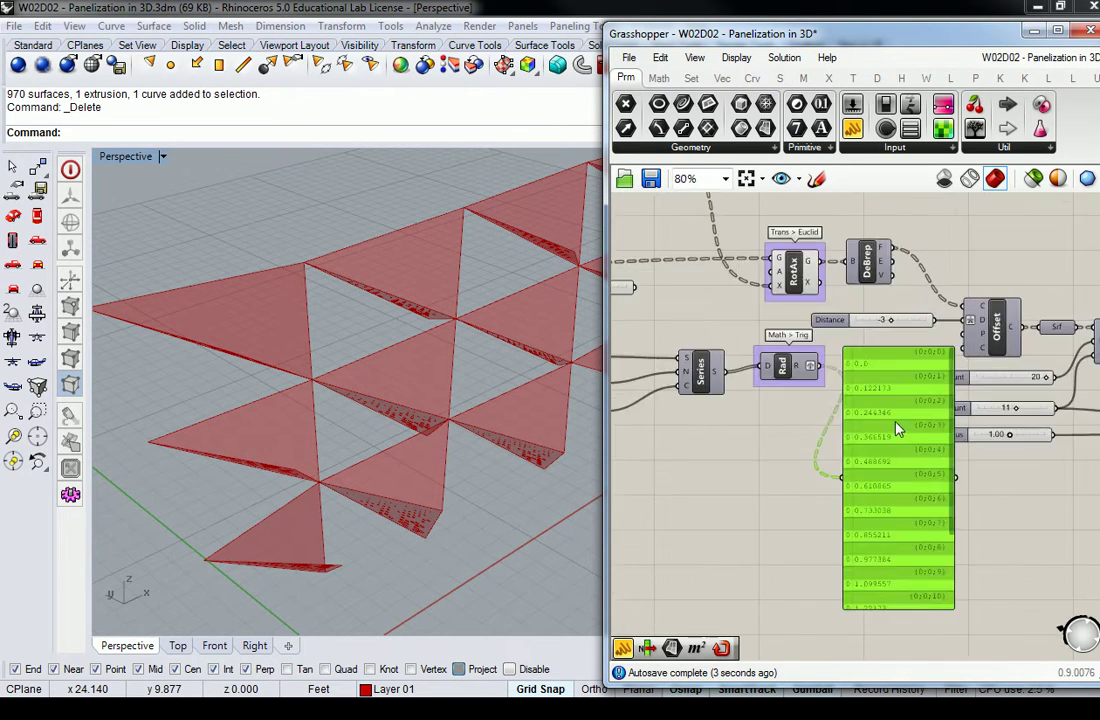
scroll(900, 430, "up", 1)
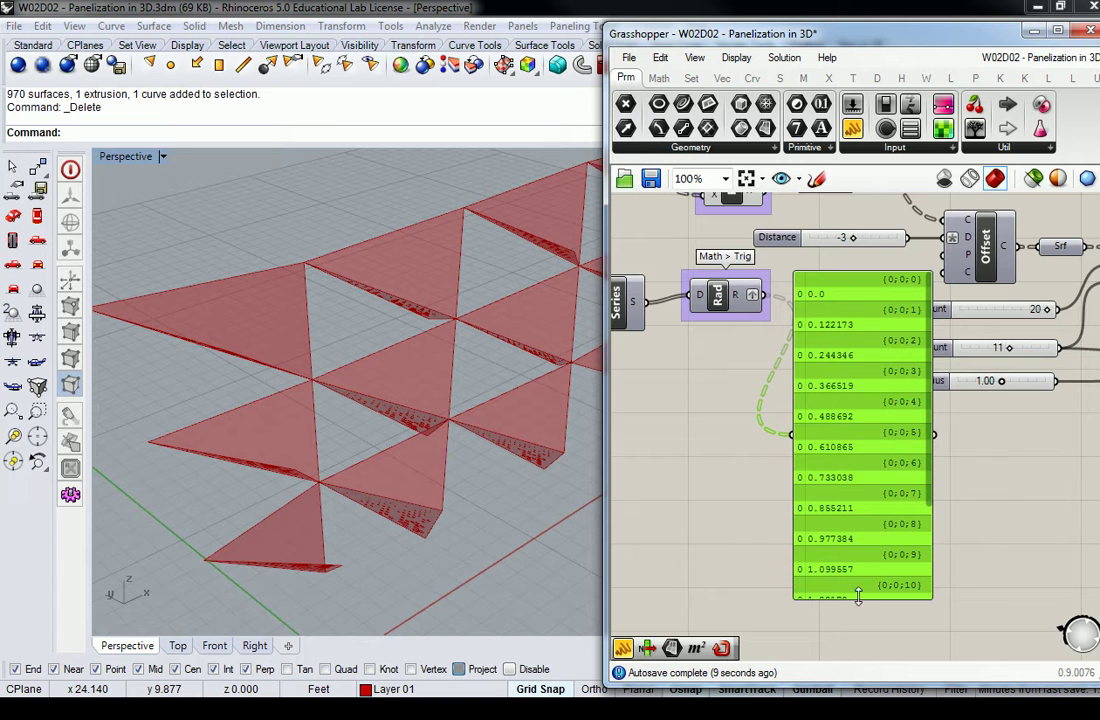
left_click_drag(860, 598, 860, 658)
scroll(850, 560, "down", 3)
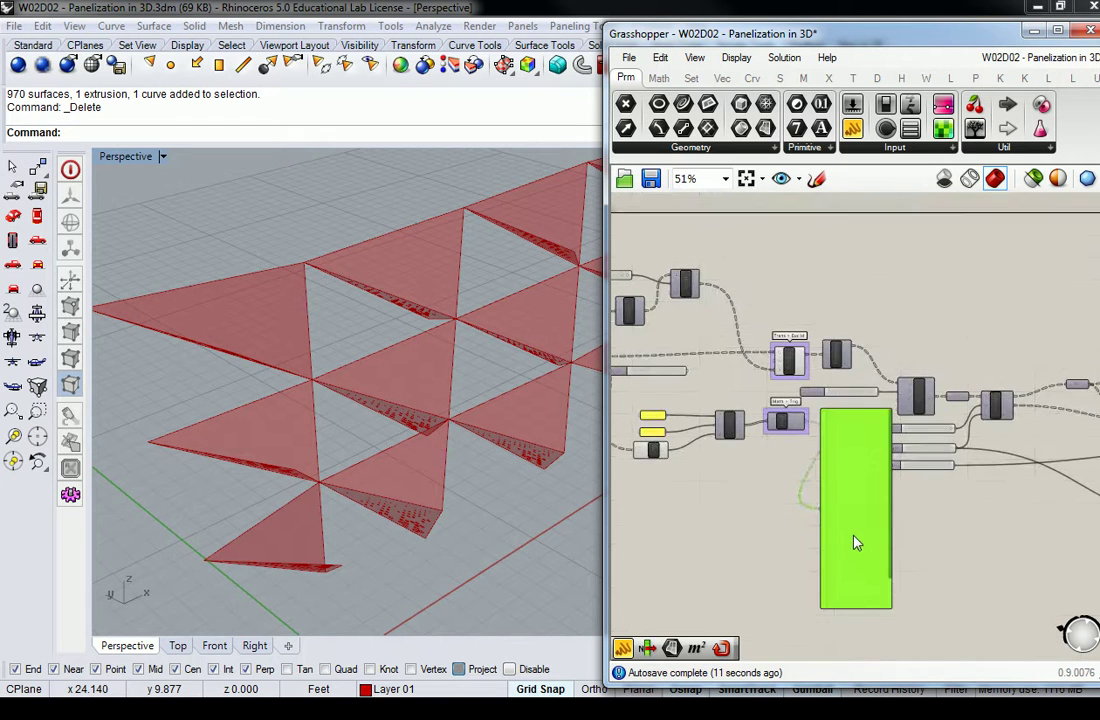
scroll(845, 540, "up", 3)
key("Delete")
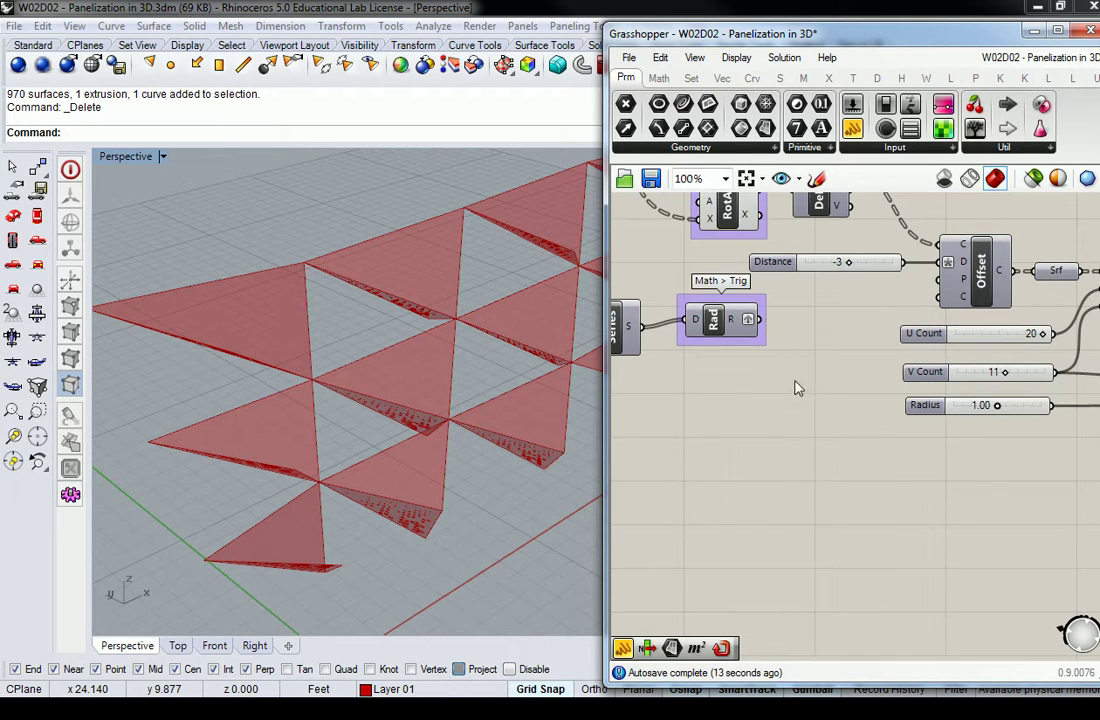
- Connect Rad's grafted R output to the A input of RotAx and move Rad above the Series component, beside RotAx
right_click_drag(771, 344, 857, 457)
mouse_move(841, 447)
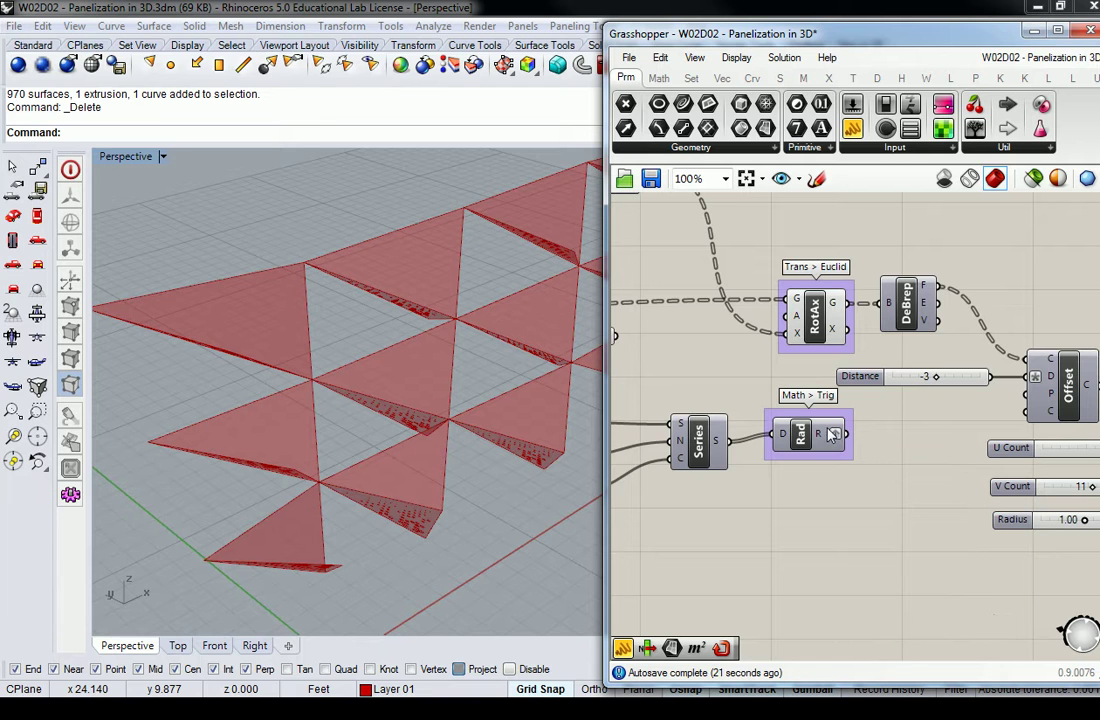
left_click_drag(820, 440, 788, 321)
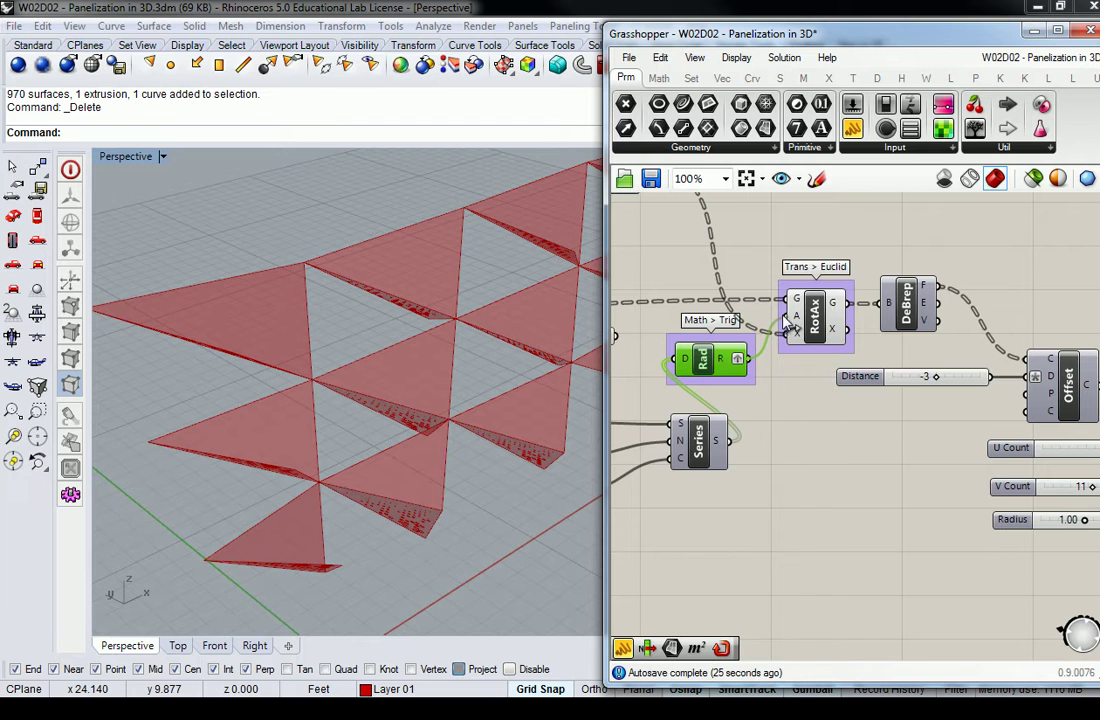
left_click(810, 413)
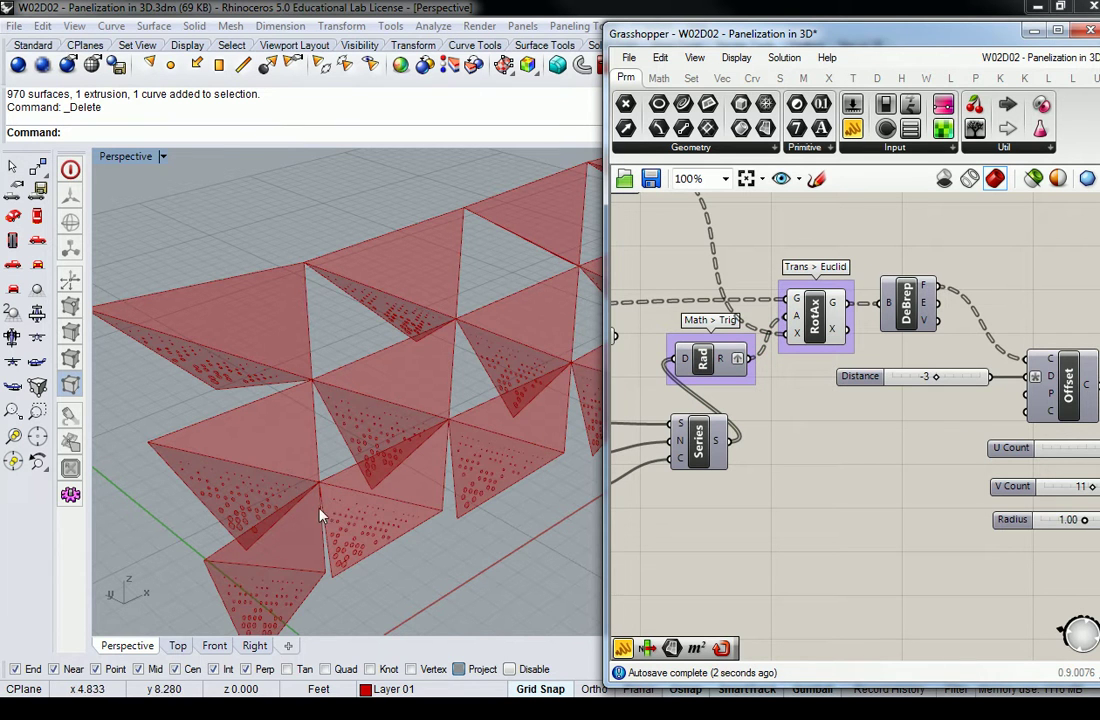
- View the whole facade in perspective and move the Rad component back beside the Series output
right_click_drag(349, 516, 353, 461)
scroll(474, 442, "down", 4)
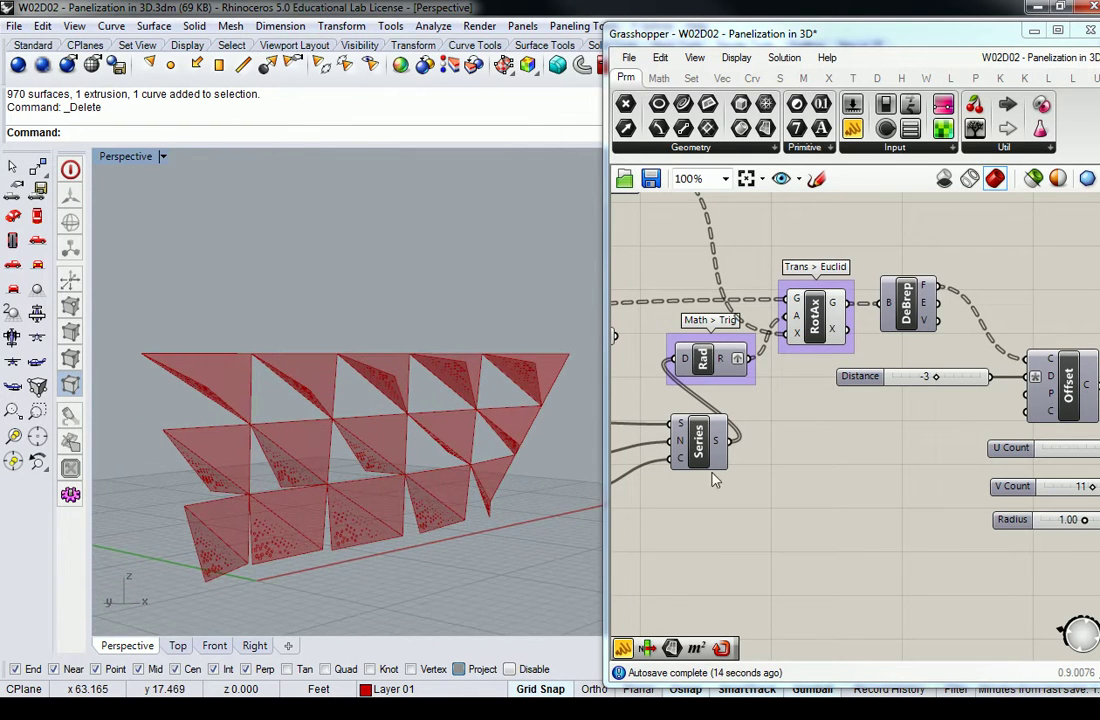
right_click_drag(703, 361, 783, 440)
left_click_drag(783, 440, 857, 517)
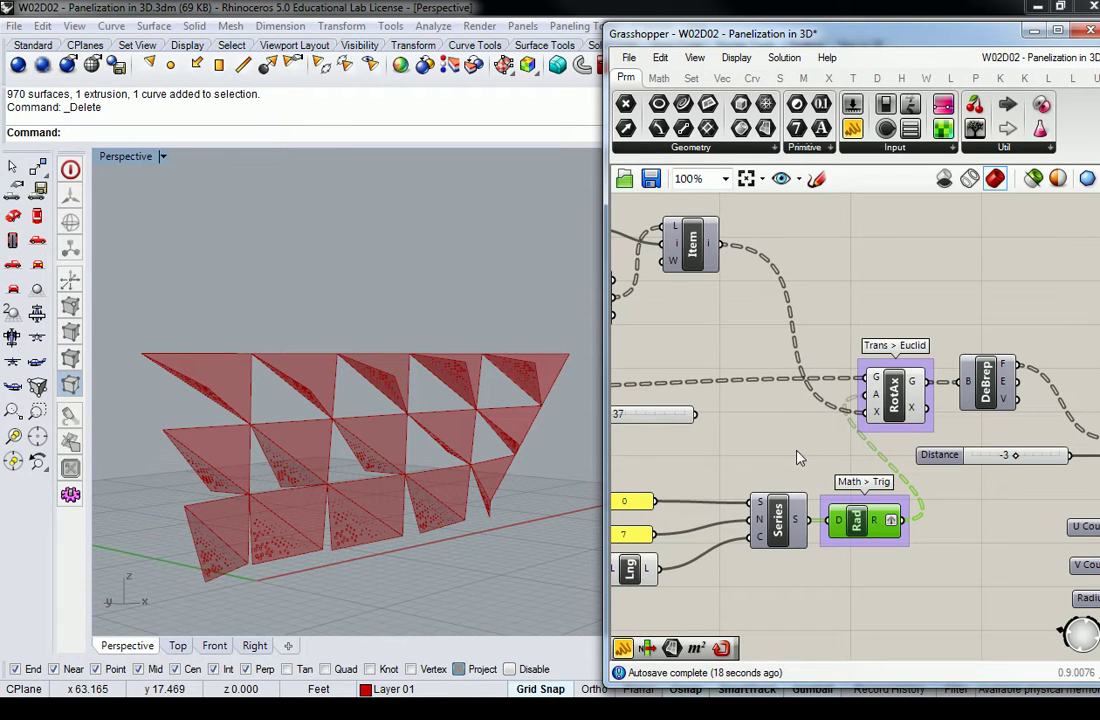
- Select the RotAx component to highlight the rotated triangular panels and examine their changing angles from several viewpoints
left_click(893, 395)
right_click_drag(380, 400, 342, 430)
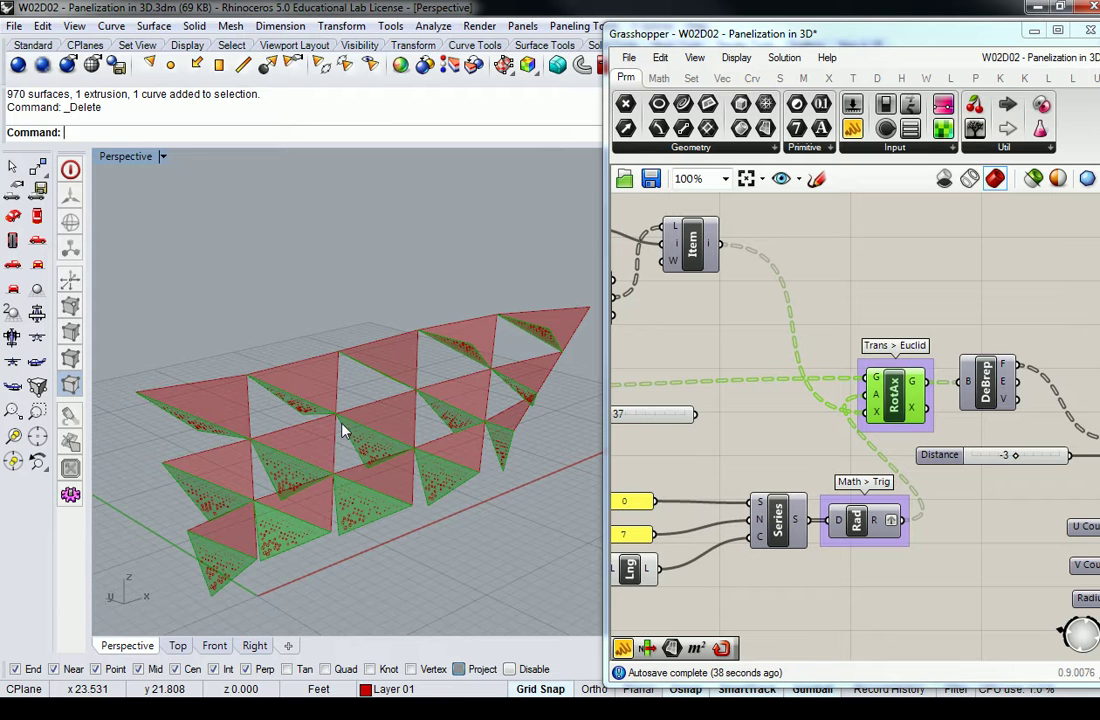
scroll(327, 515, "up", 5)
right_click_drag(309, 505, 425, 466)
right_click_drag(373, 493, 335, 487)
scroll(359, 451, "down", 5)
right_click_drag(404, 435, 353, 466)
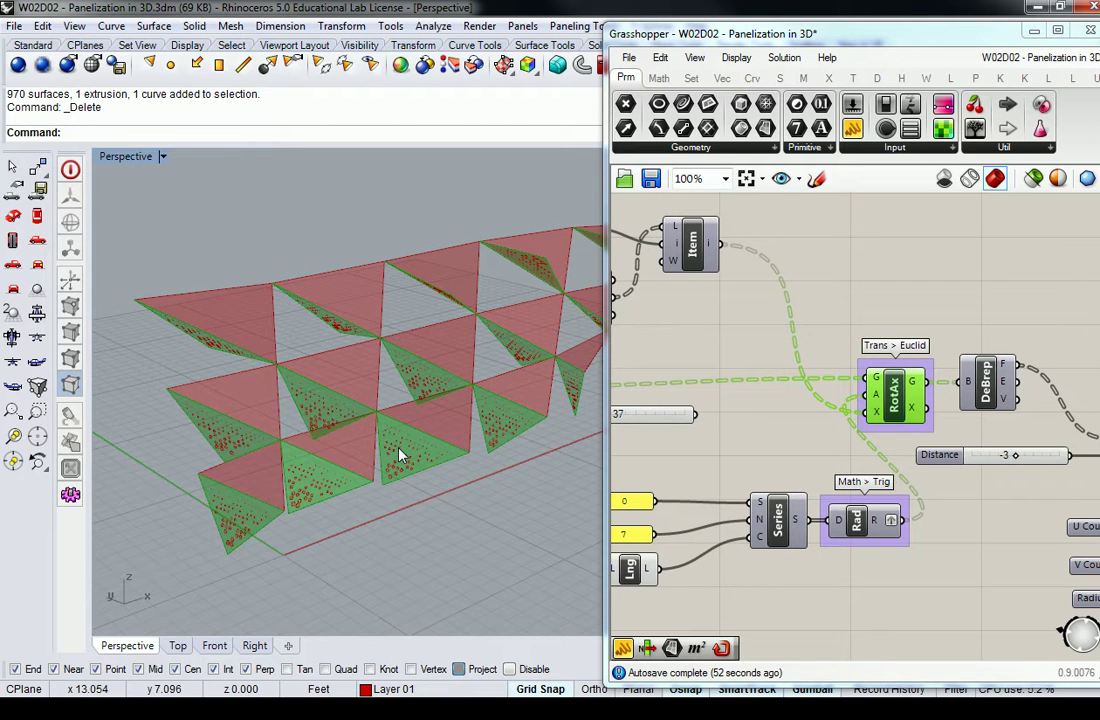
right_click_drag(343, 230, 296, 247, "shift")
scroll(296, 247, "down", 4)
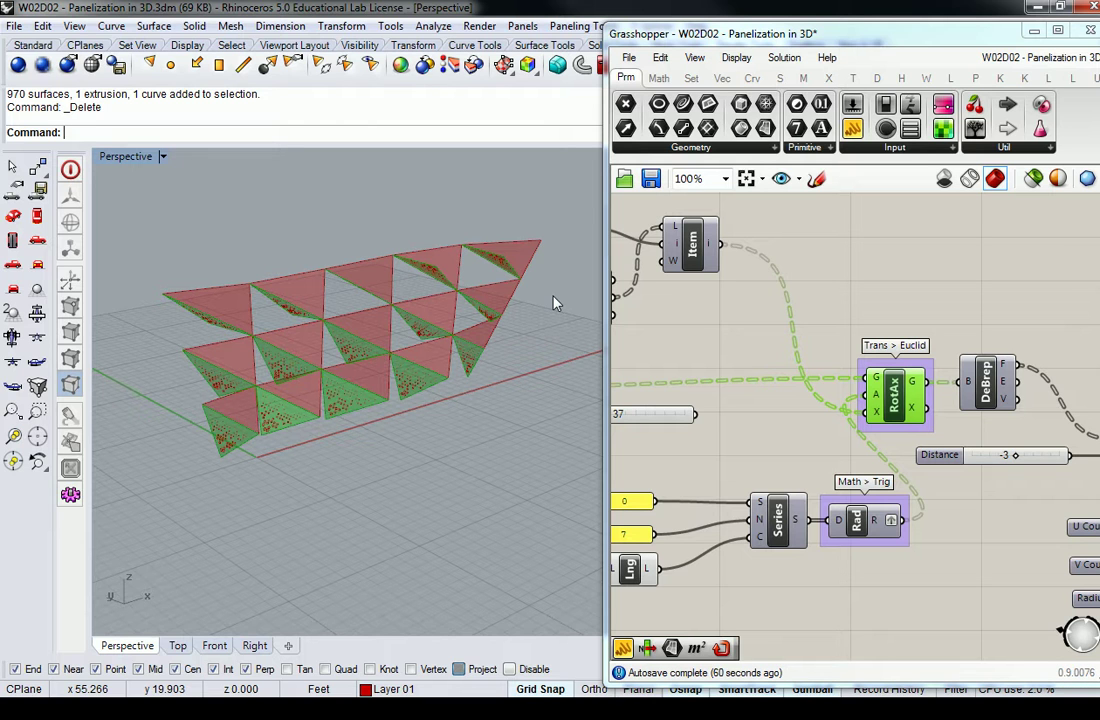
- Inspect the data arriving at the flattened L input of the List Length component
right_click_drag(782, 469, 907, 439)
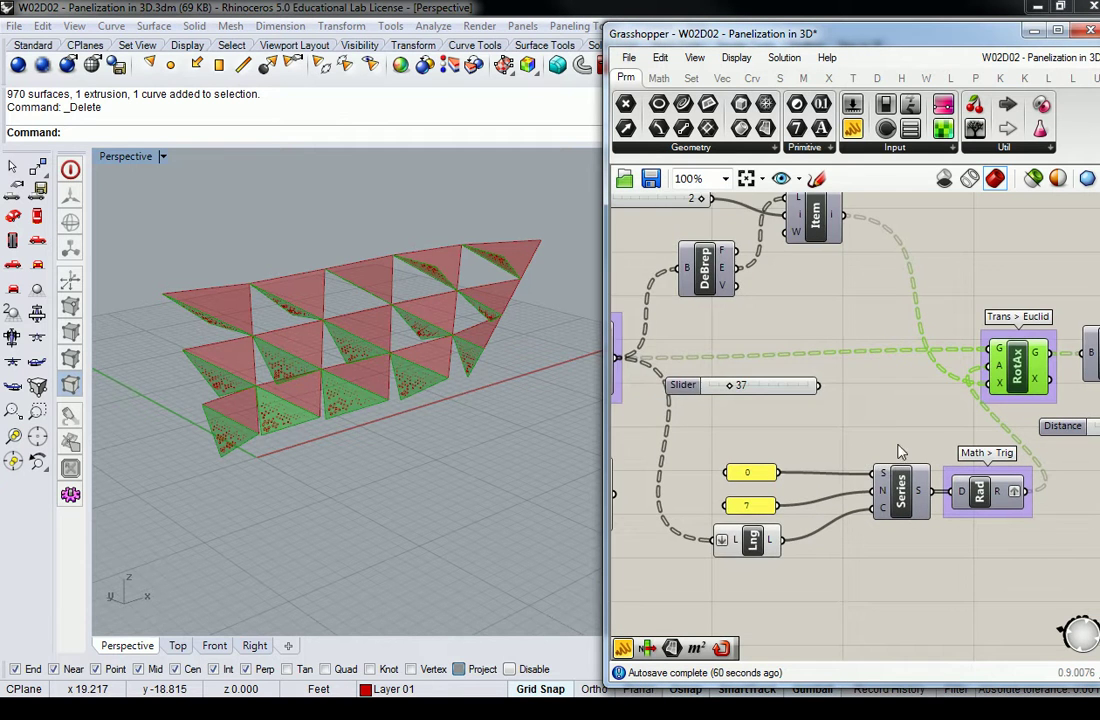
scroll(907, 439, "down", 2)
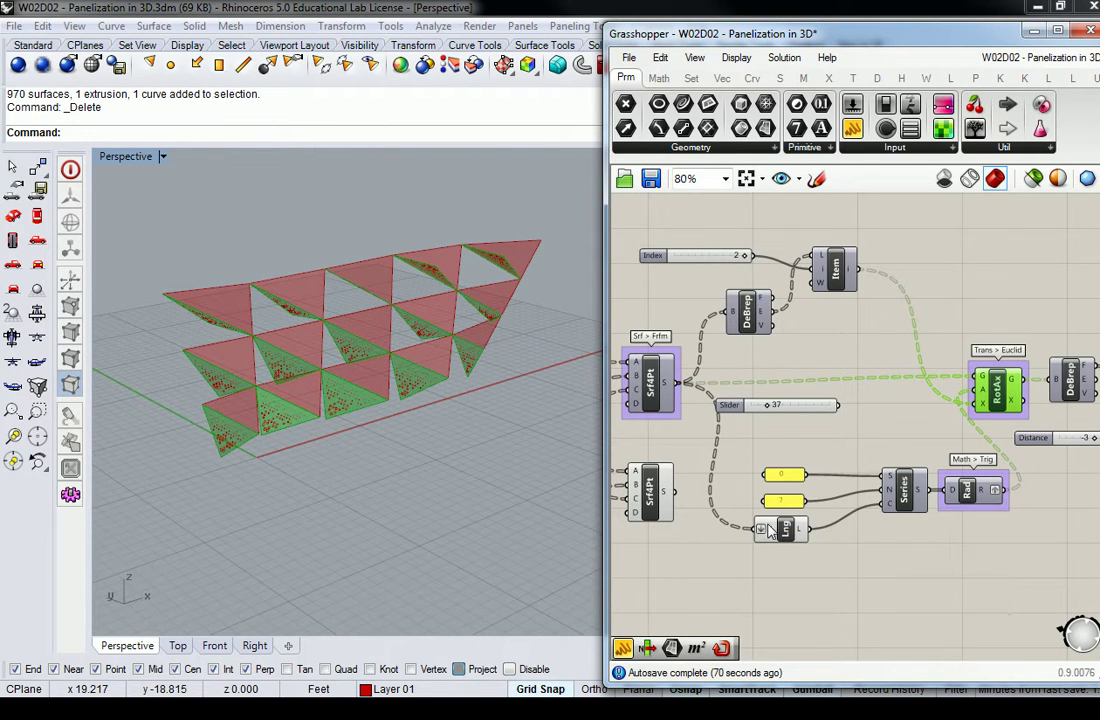
mouse_move(770, 530)
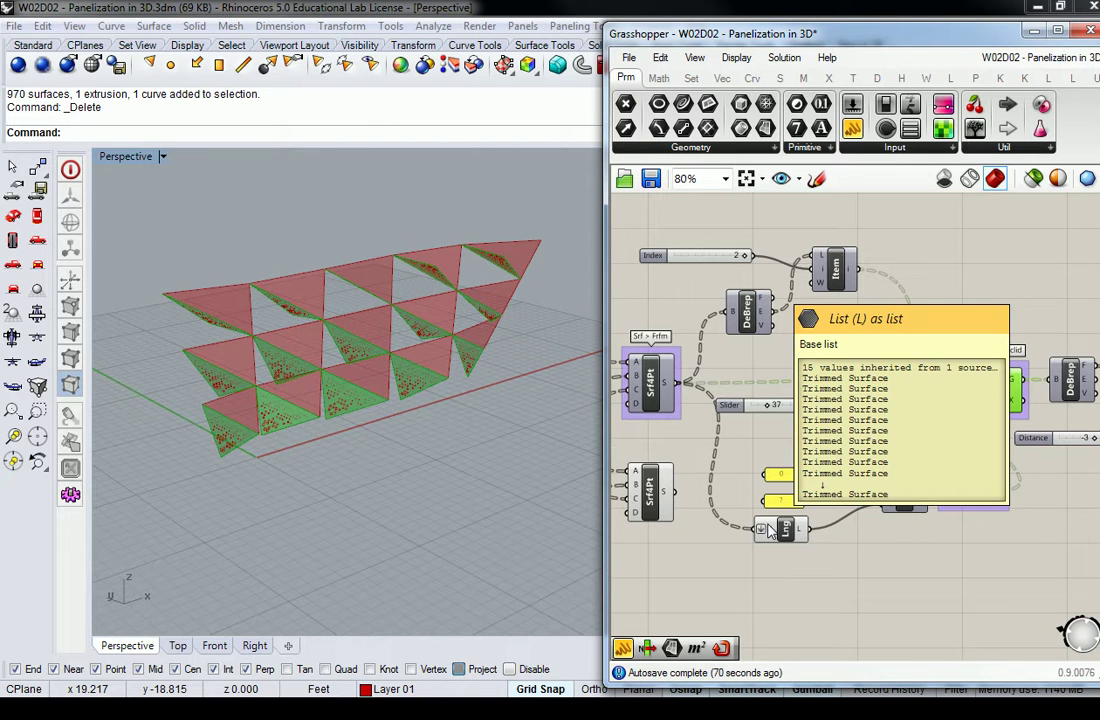